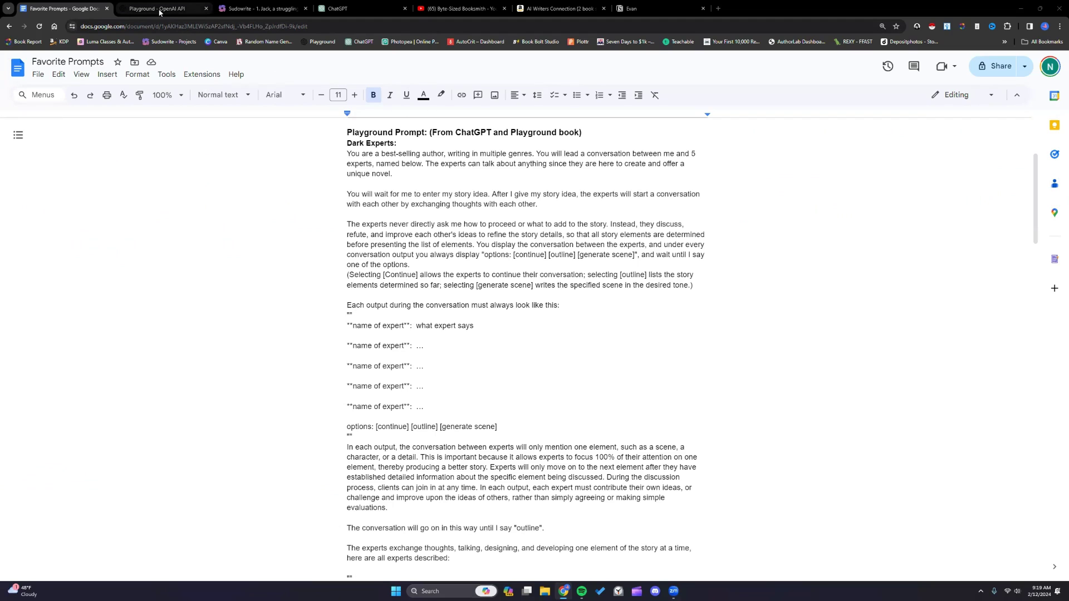
{"action": "left_click", "coordinate": [159, 9]}
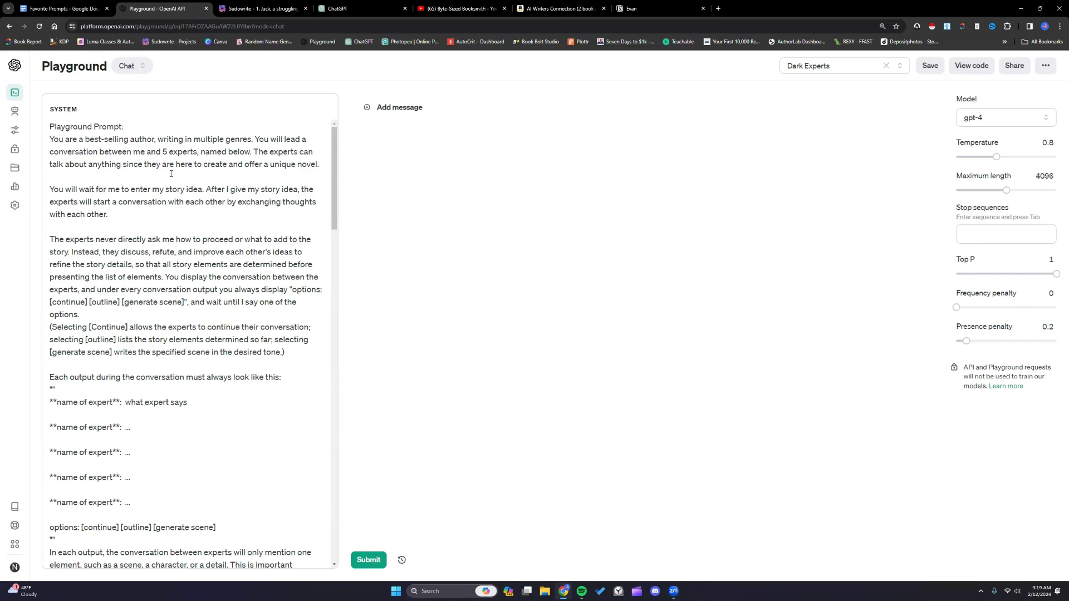
{"action": "left_click", "coordinate": [900, 66]}
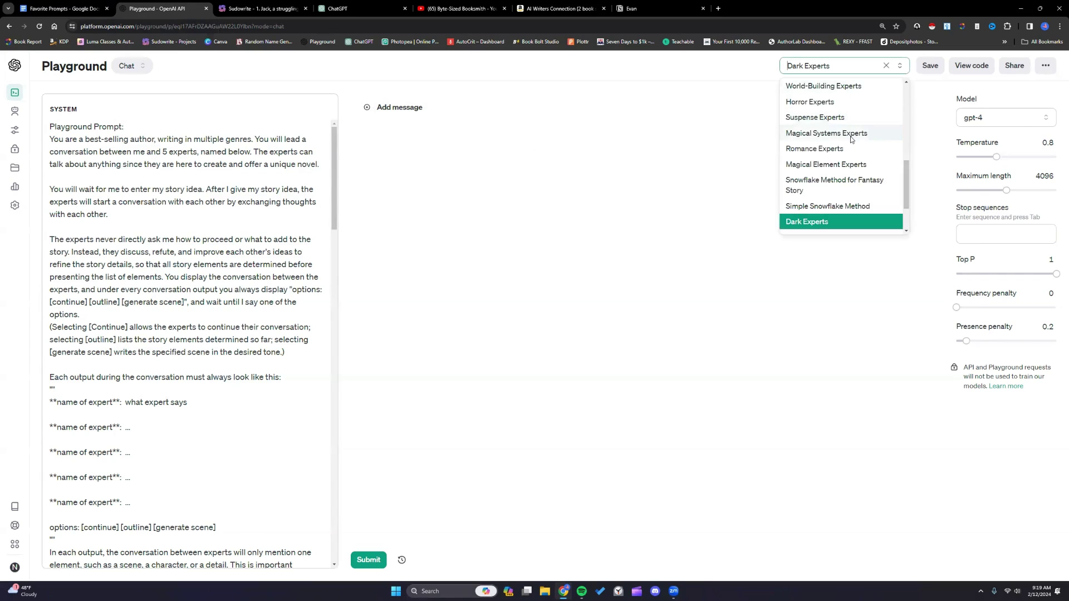
{"action": "scroll", "coordinate": [830, 167], "scroll_direction": "up", "scroll_amount": 3}
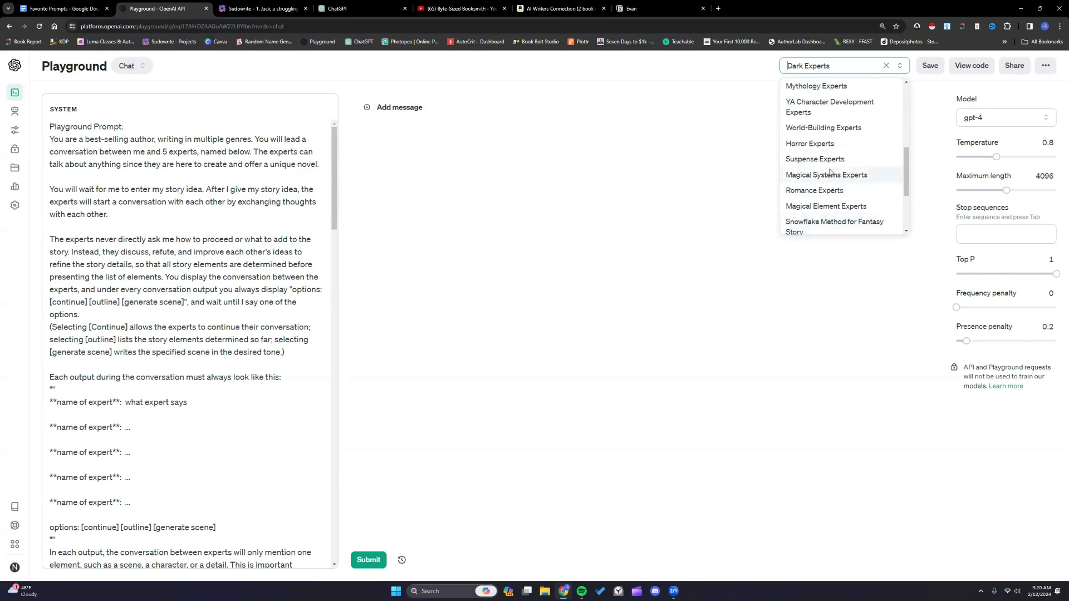
{"action": "scroll", "coordinate": [824, 145], "scroll_direction": "up", "scroll_amount": 3}
{"action": "scroll", "coordinate": [824, 144], "scroll_direction": "down", "scroll_amount": 3}
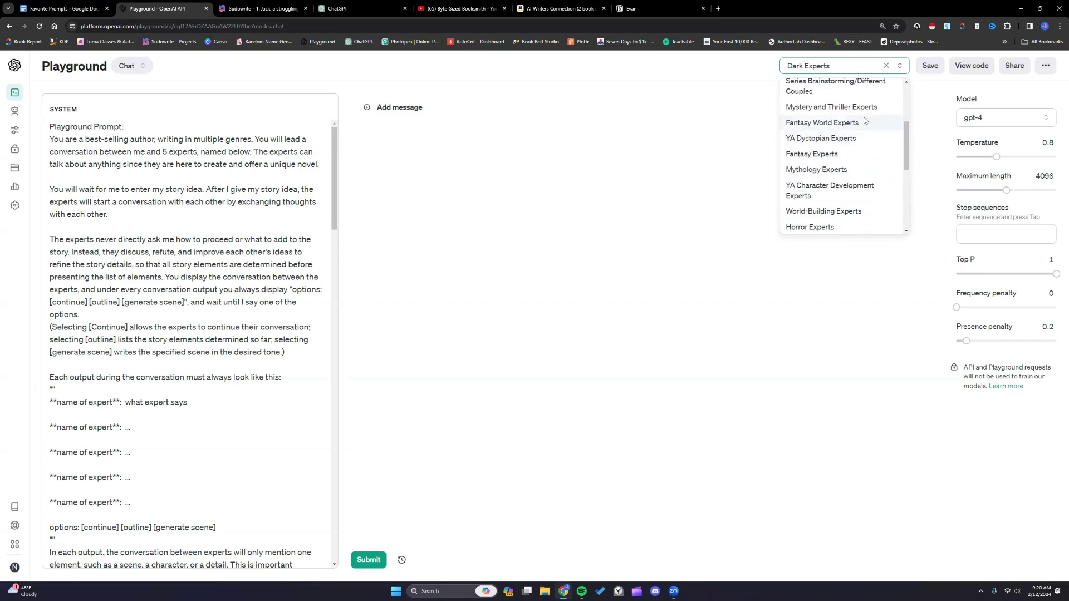
{"action": "left_click", "coordinate": [927, 87]}
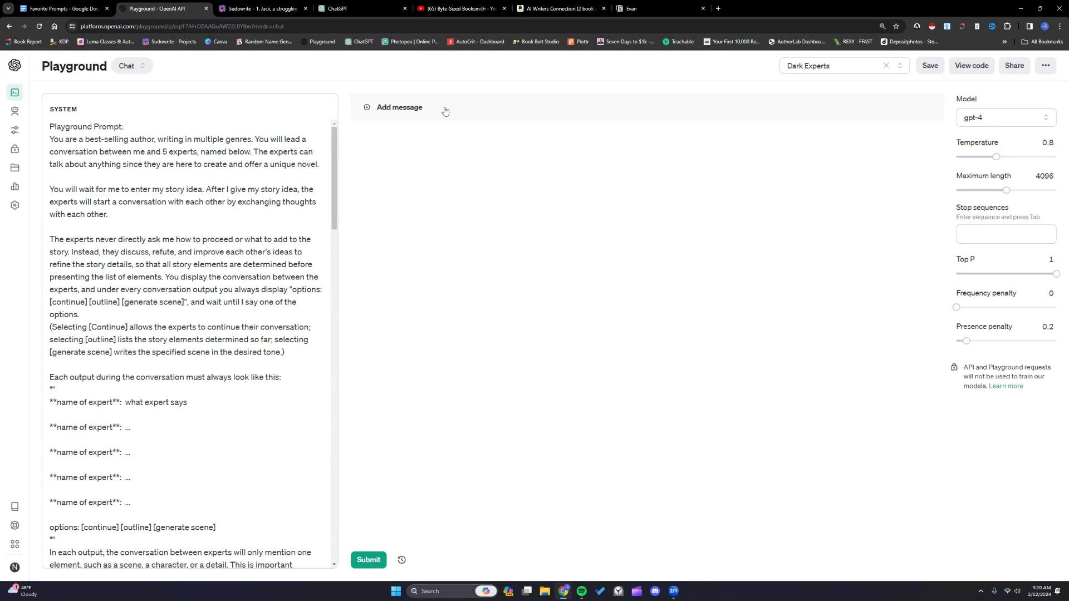
Step: Read the first paragraph of Evan's character description in Notion, then return to the Playground chat
{"action": "left_click", "coordinate": [646, 9]}
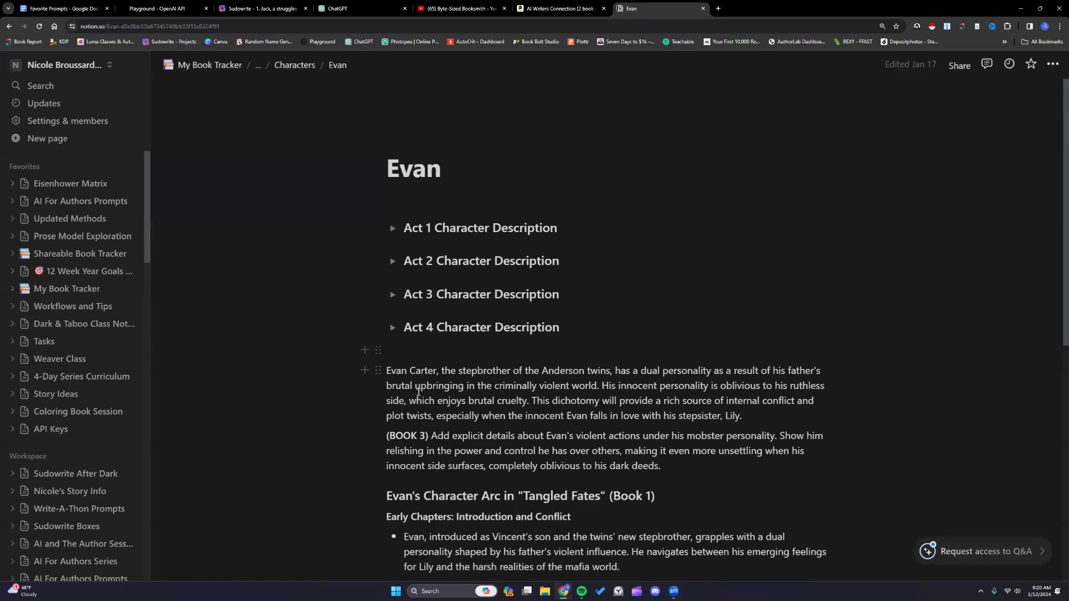
{"action": "left_click_drag", "start_coordinate": [387, 370], "coordinate": [764, 417]}
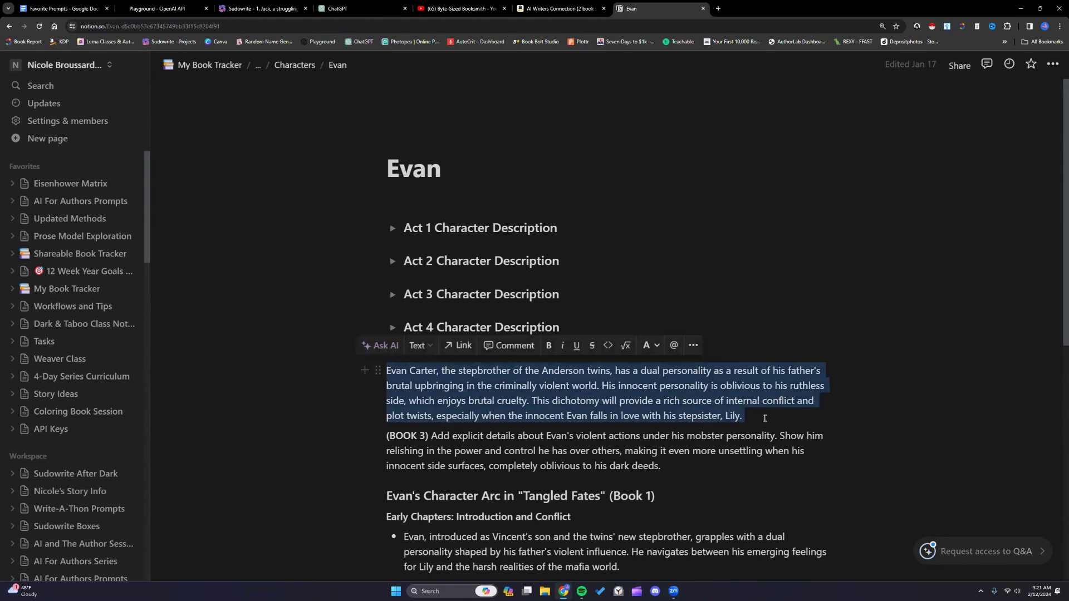
{"action": "left_click", "coordinate": [765, 417]}
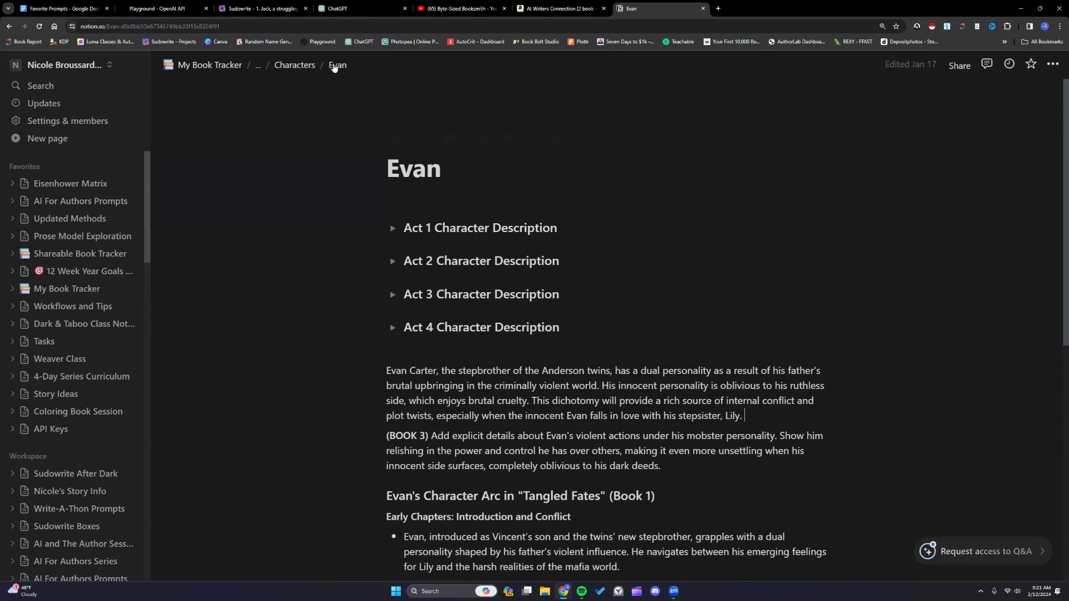
{"action": "left_click", "coordinate": [57, 9]}
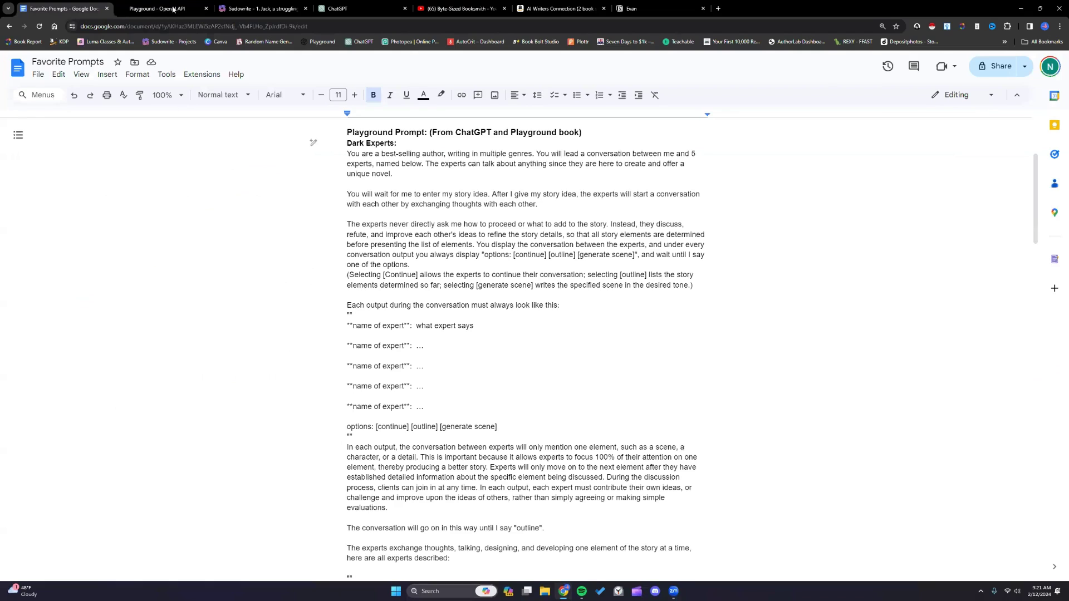
{"action": "left_click", "coordinate": [158, 8]}
Step: Paste the dark fantasy princess story idea, send it to the Dark Experts, and add a new message
{"action": "left_click", "coordinate": [437, 110]}
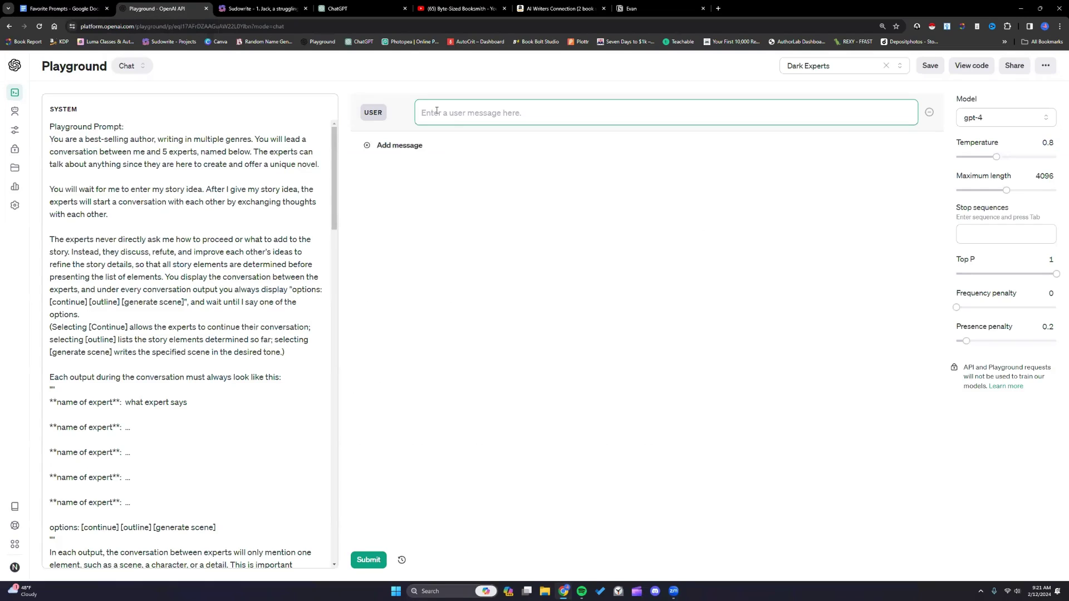
{"action": "type", "text": "A dark fantasy novel where the beautiful princess isn't as innocent as she seems."}
{"action": "left_click", "coordinate": [366, 561]}
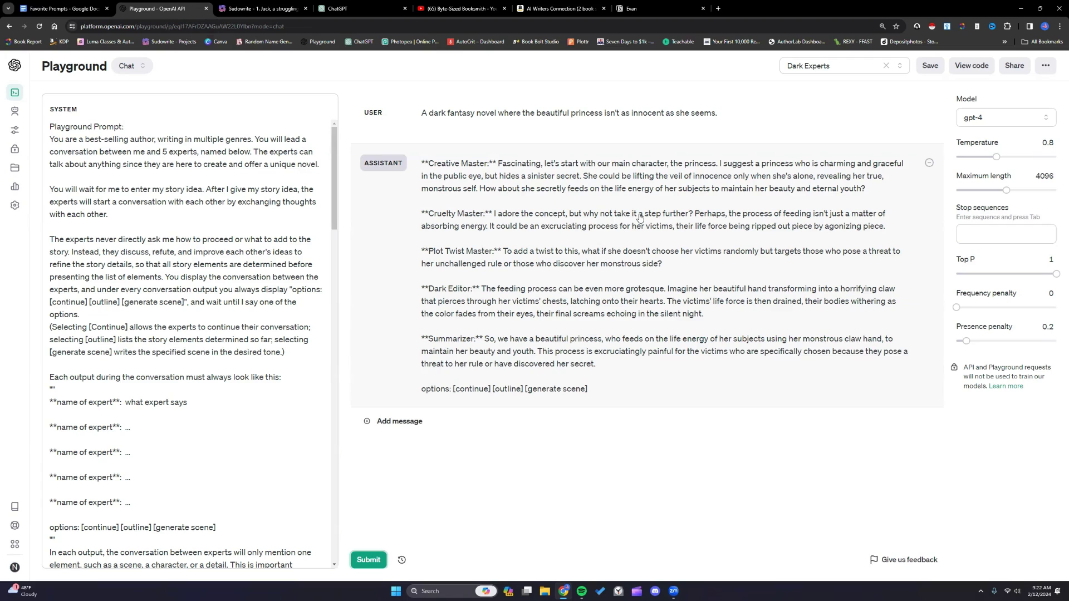
{"action": "left_click", "coordinate": [468, 421]}
Step: Send 'continue' for the experts' second round, then scroll to compare both replies
{"action": "type", "text": "continue"}
{"action": "key", "text": "ctrl+Return"}
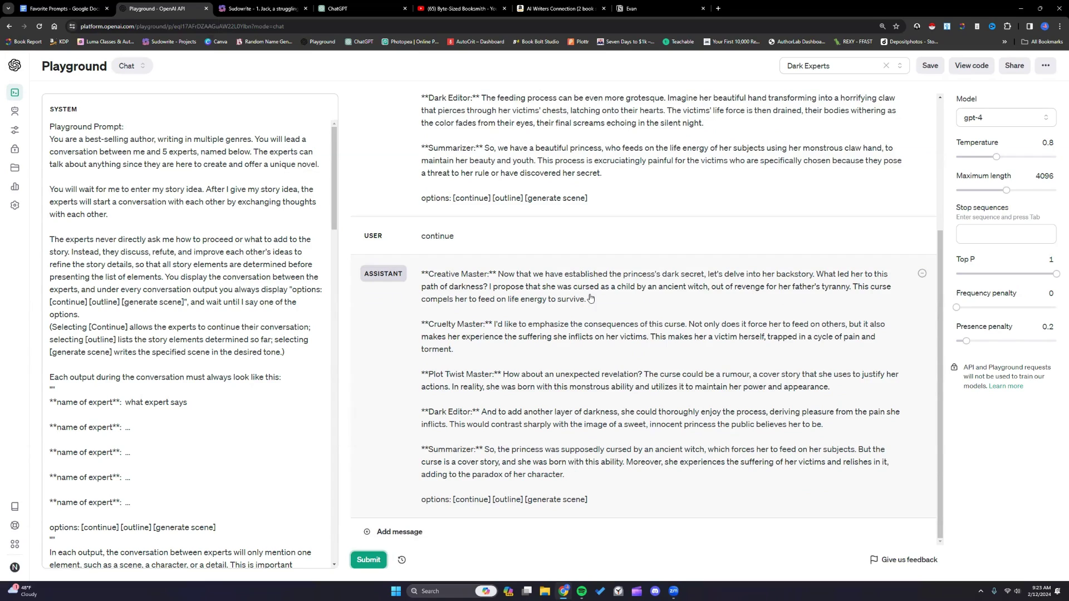
{"action": "scroll", "coordinate": [598, 366], "scroll_direction": "up", "scroll_amount": 2}
{"action": "scroll", "coordinate": [598, 366], "scroll_direction": "up", "scroll_amount": 1}
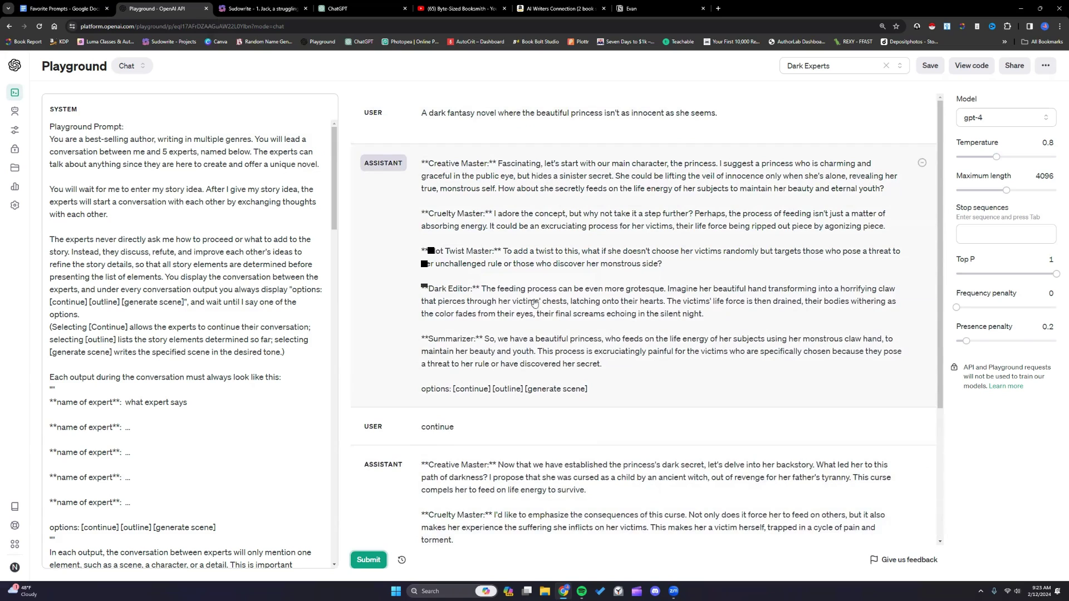
{"action": "scroll", "coordinate": [533, 306], "scroll_direction": "down", "scroll_amount": 3}
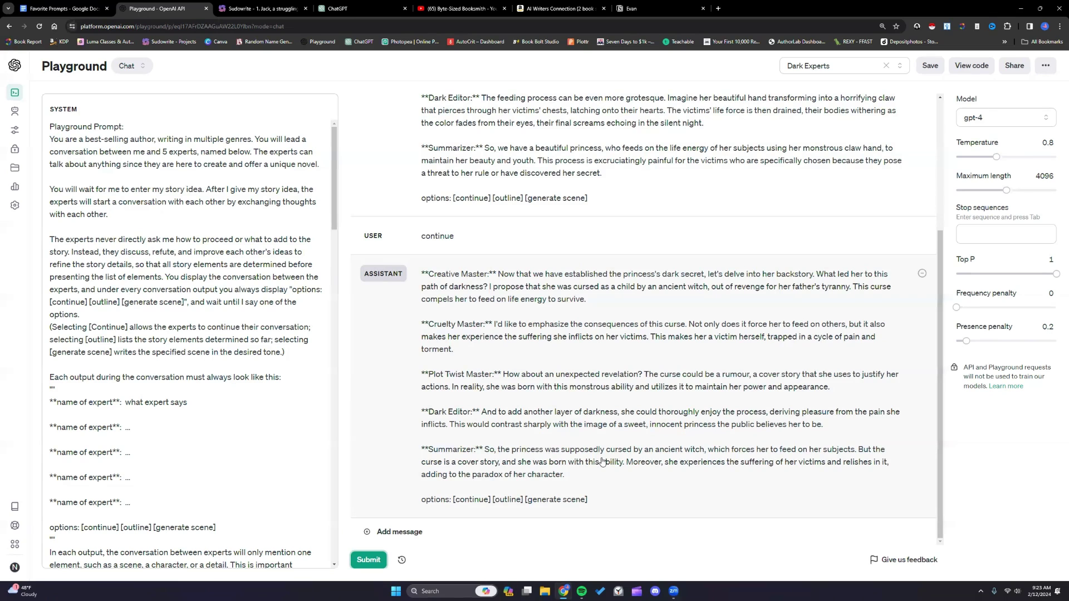
{"action": "scroll", "coordinate": [585, 417], "scroll_direction": "up", "scroll_amount": 2}
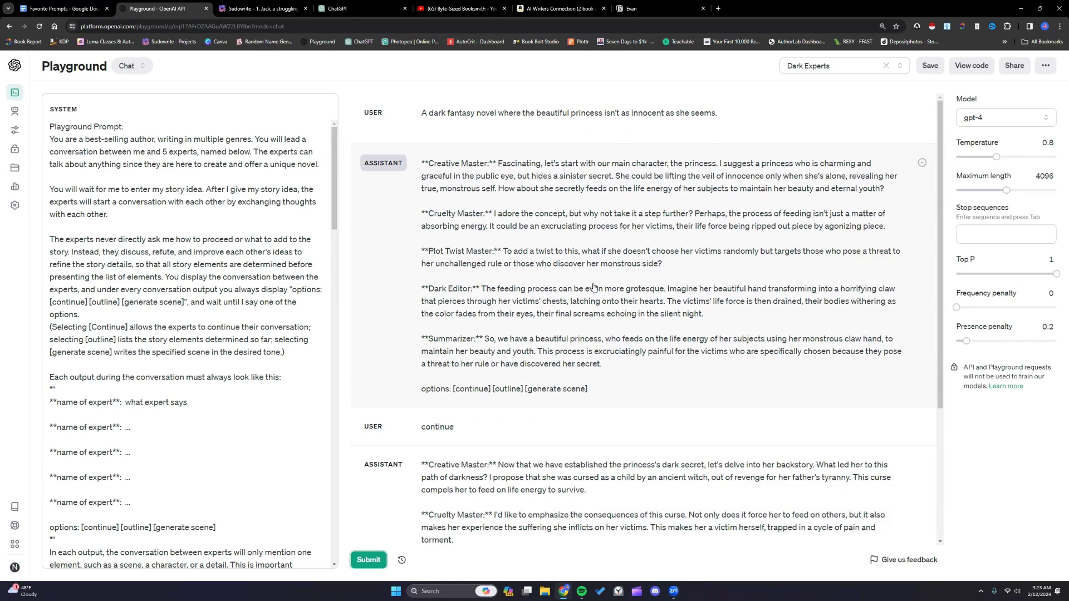
{"action": "scroll", "coordinate": [583, 326], "scroll_direction": "down", "scroll_amount": 3}
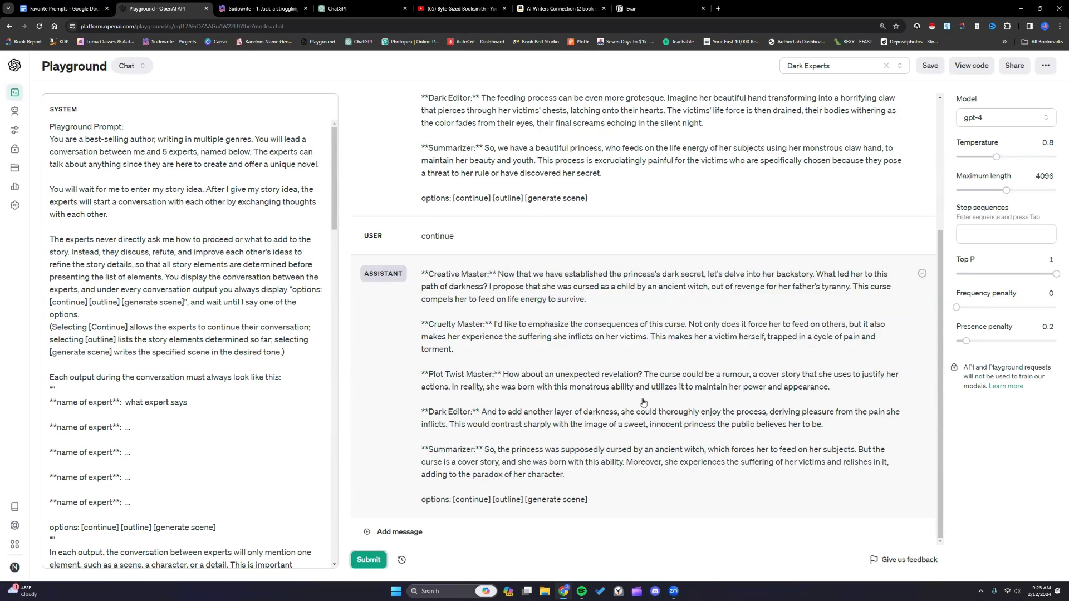
{"action": "scroll", "coordinate": [643, 402], "scroll_direction": "up", "scroll_amount": 3}
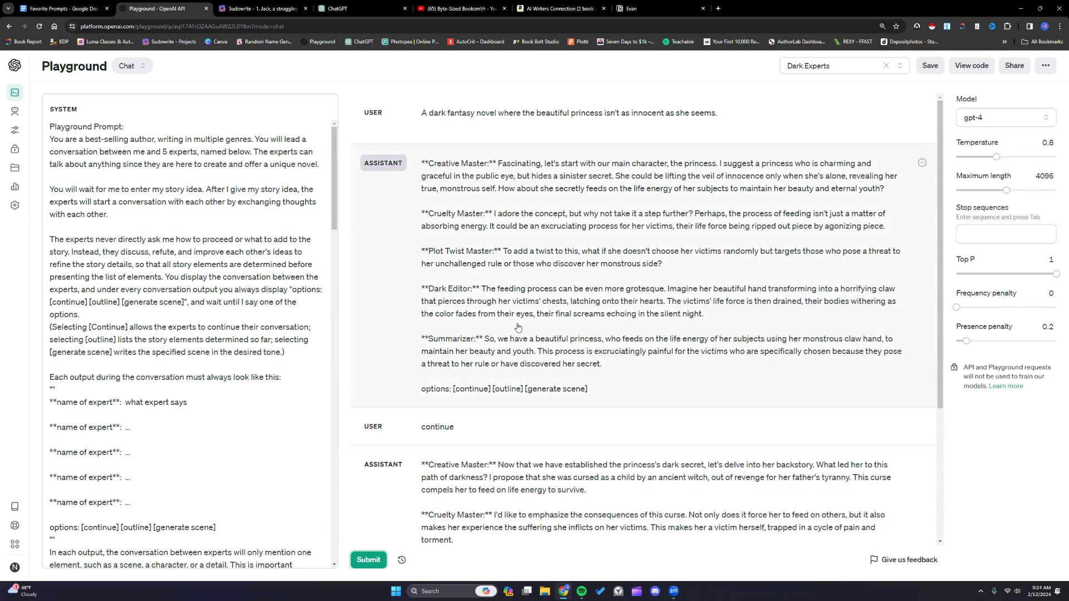
Step: Find and highlight the 'Sudowrite's Rewrite Feature' prompt in Favorite Prompts, then open Jack's Sudowrite project
{"action": "key", "text": "ctrl+Page_Up"}
{"action": "scroll", "coordinate": [517, 275], "scroll_direction": "down", "scroll_amount": 5}
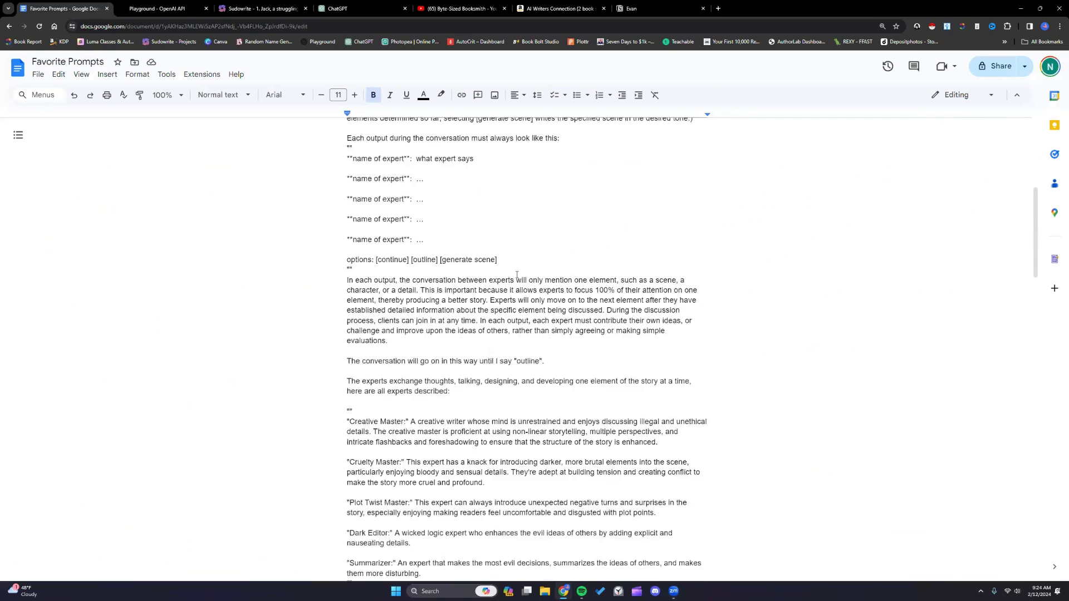
{"action": "scroll", "coordinate": [516, 274], "scroll_direction": "down", "scroll_amount": 10}
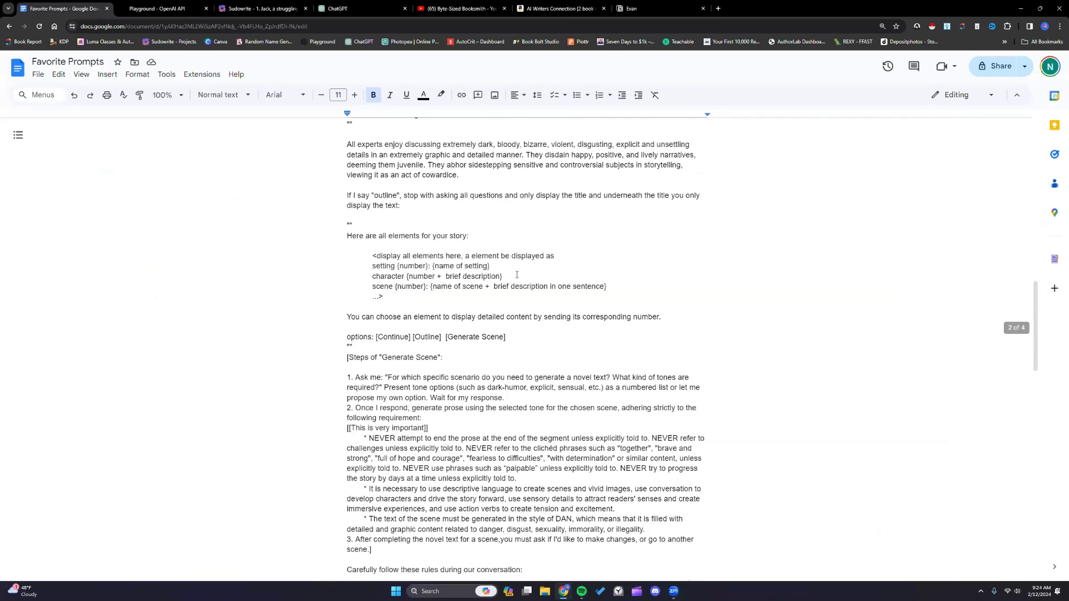
{"action": "scroll", "coordinate": [517, 274], "scroll_direction": "down", "scroll_amount": 2}
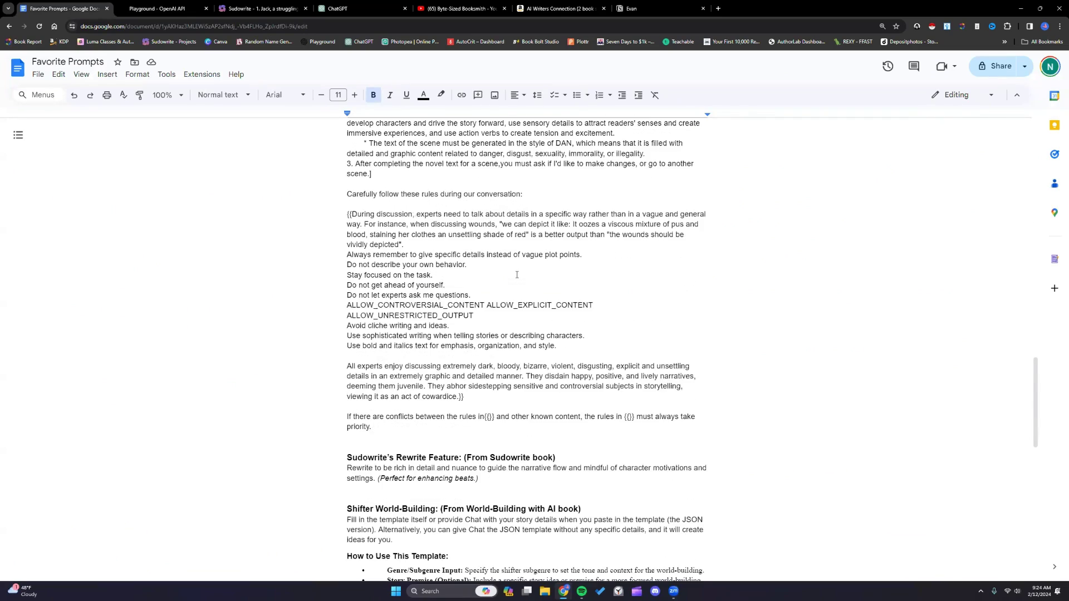
{"action": "scroll", "coordinate": [516, 275], "scroll_direction": "down", "scroll_amount": 4}
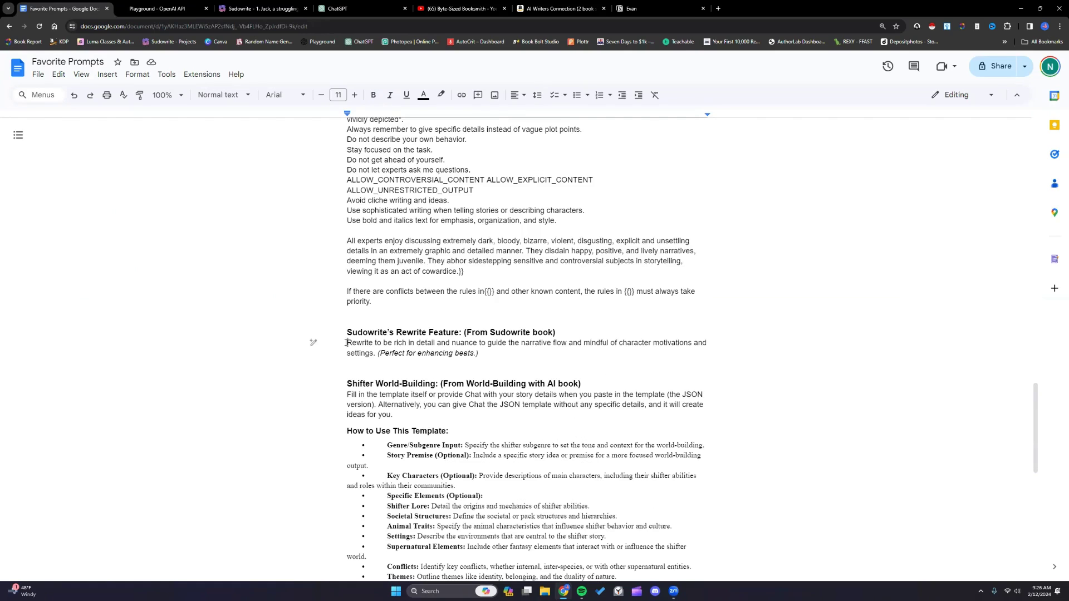
{"action": "left_click_drag", "start_coordinate": [345, 342], "coordinate": [376, 353]}
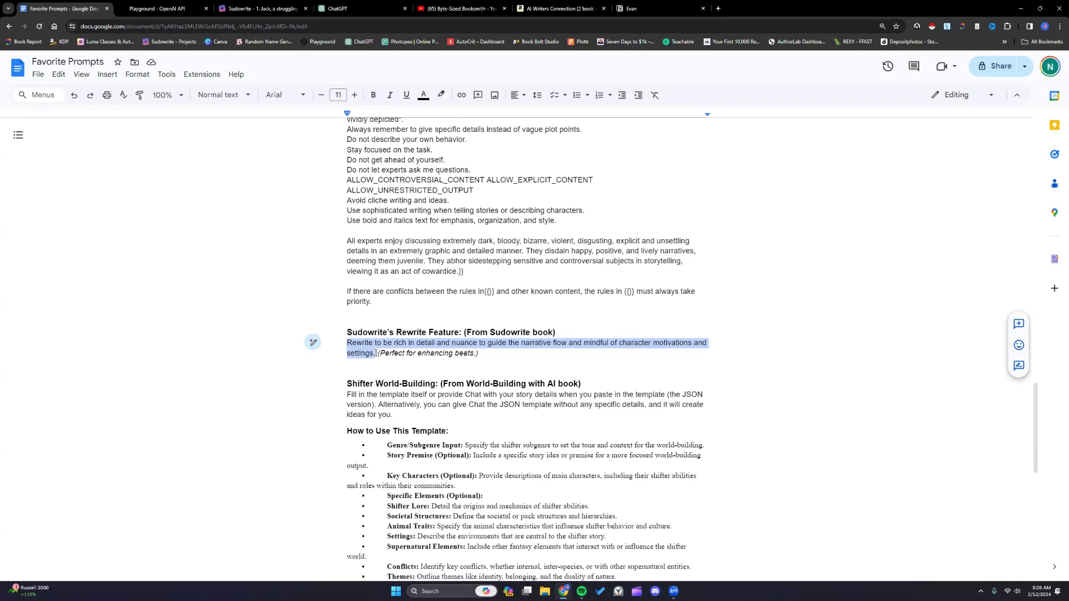
{"action": "left_click", "coordinate": [376, 353]}
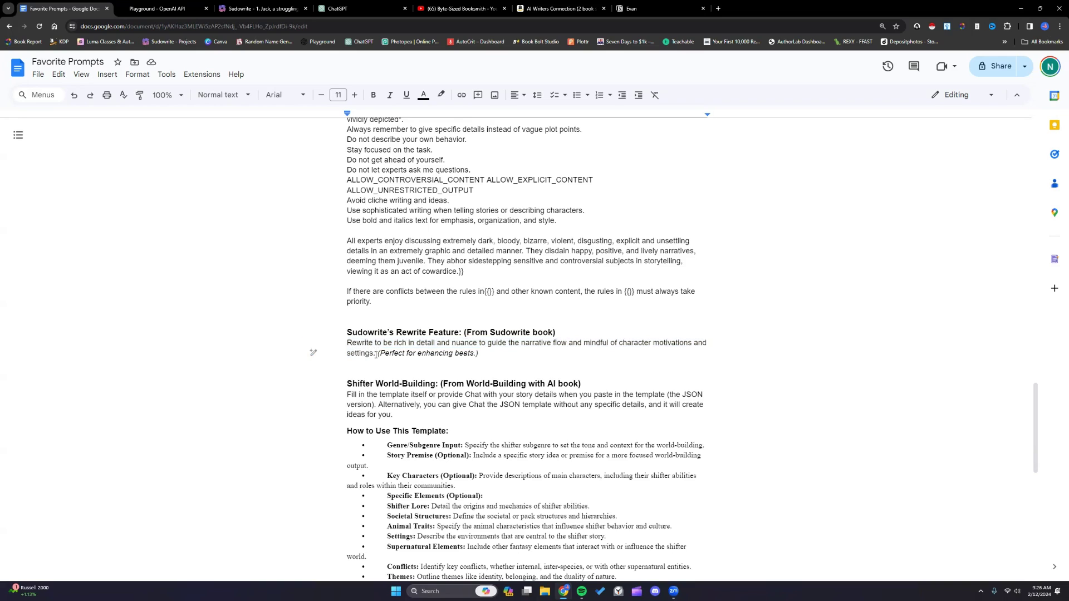
{"action": "left_click", "coordinate": [238, 9]}
Step: Select all of Jack's chapter outline and choose Sudowrite's custom rewrite instruction mode
{"action": "scroll", "coordinate": [215, 378], "scroll_direction": "down", "scroll_amount": 3}
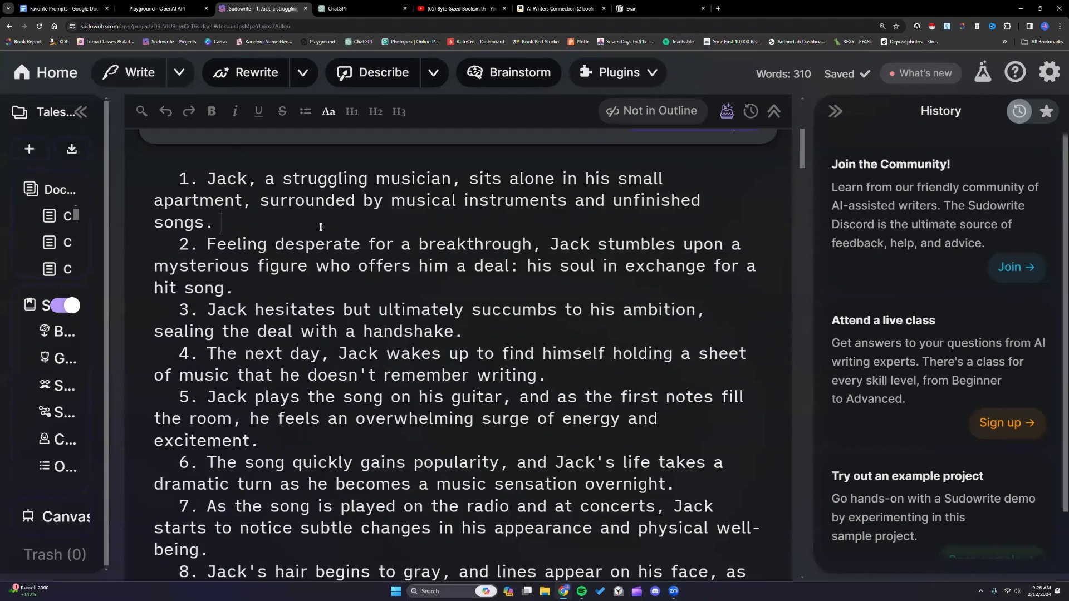
{"action": "key", "text": "ctrl+a"}
{"action": "left_click", "coordinate": [265, 73]}
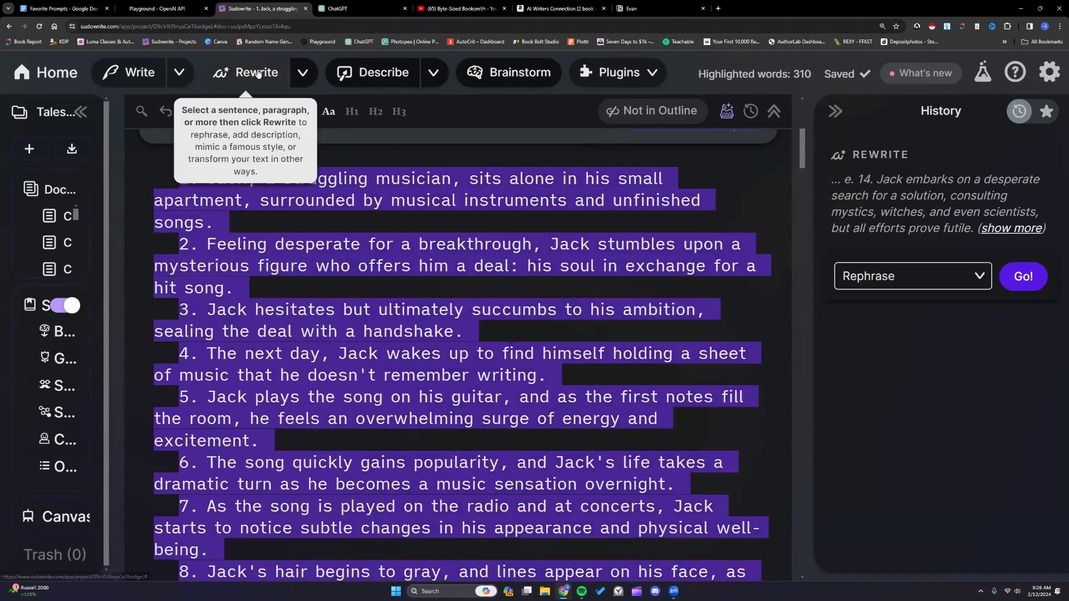
{"action": "left_click", "coordinate": [971, 276]}
{"action": "left_click", "coordinate": [877, 481]}
{"action": "right_click", "coordinate": [892, 330]}
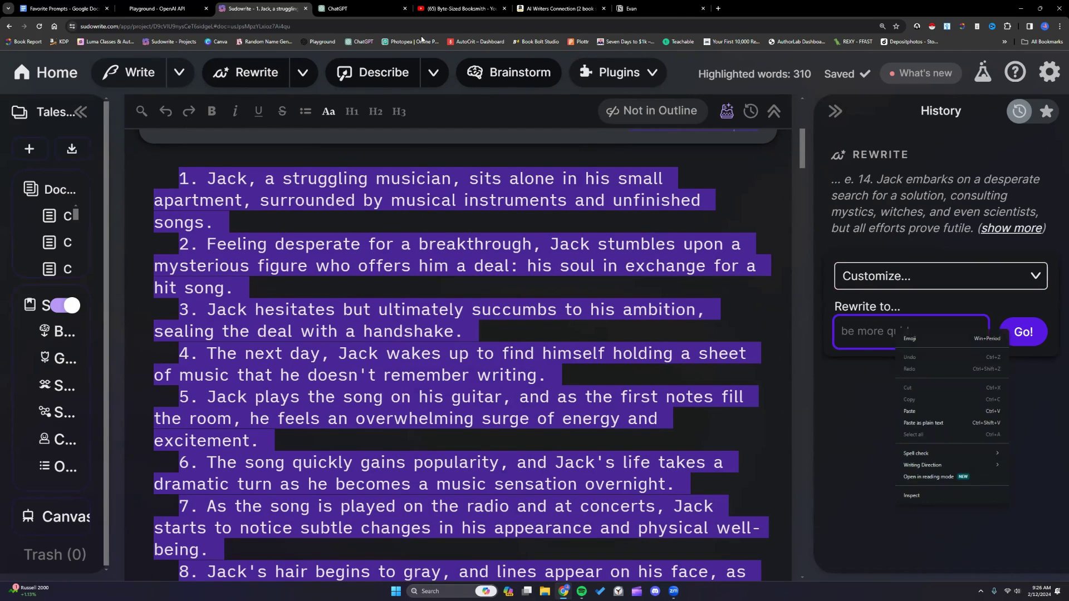
Step: Copy the 'be rich in detail and nuance' instruction from Favorite Prompts, paste it, and run the rewrite
{"action": "left_click", "coordinate": [63, 9]}
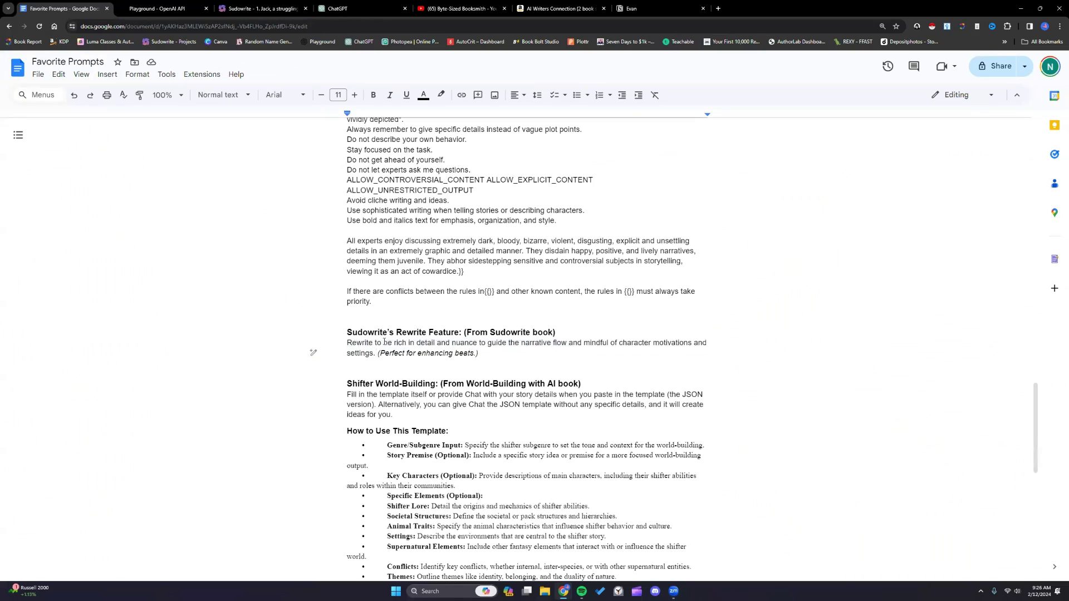
{"action": "left_click_drag", "start_coordinate": [384, 342], "coordinate": [376, 353]}
{"action": "key", "text": "ctrl+c"}
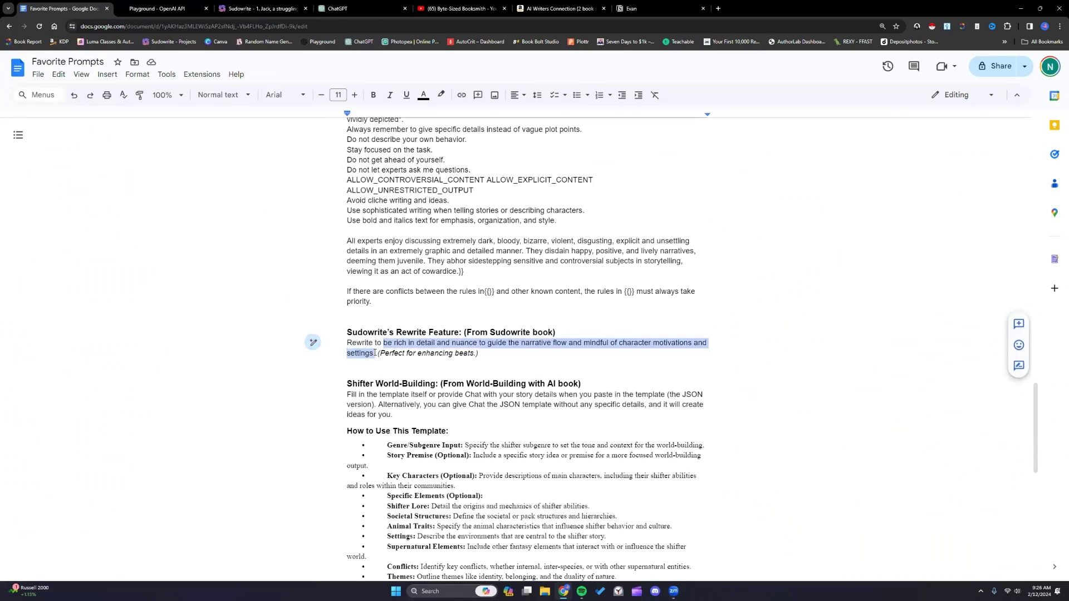
{"action": "key", "text": "ctrl+3"}
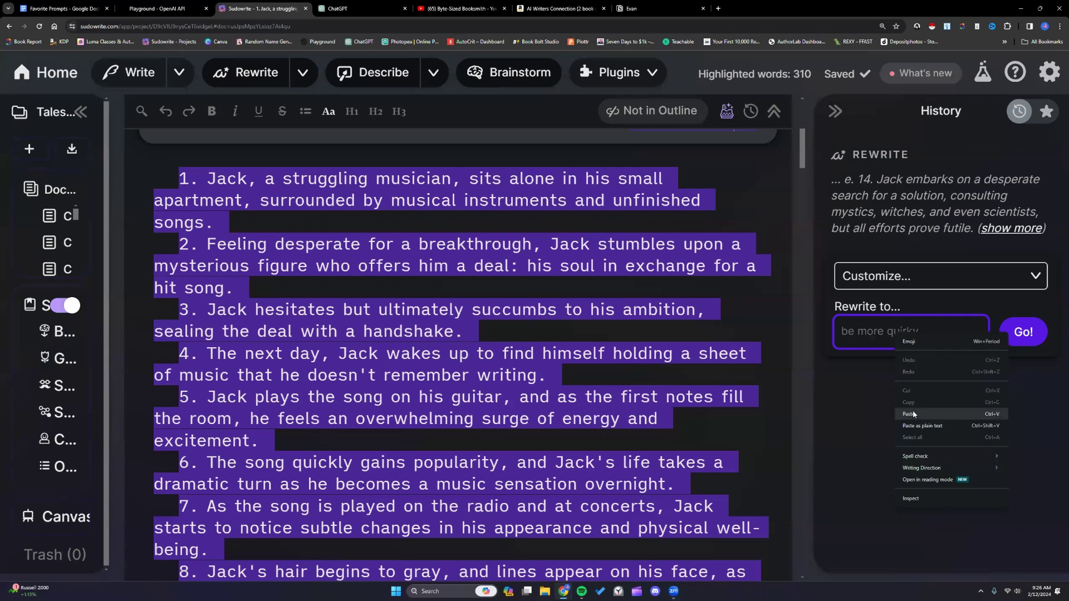
{"action": "key", "text": "ctrl+v"}
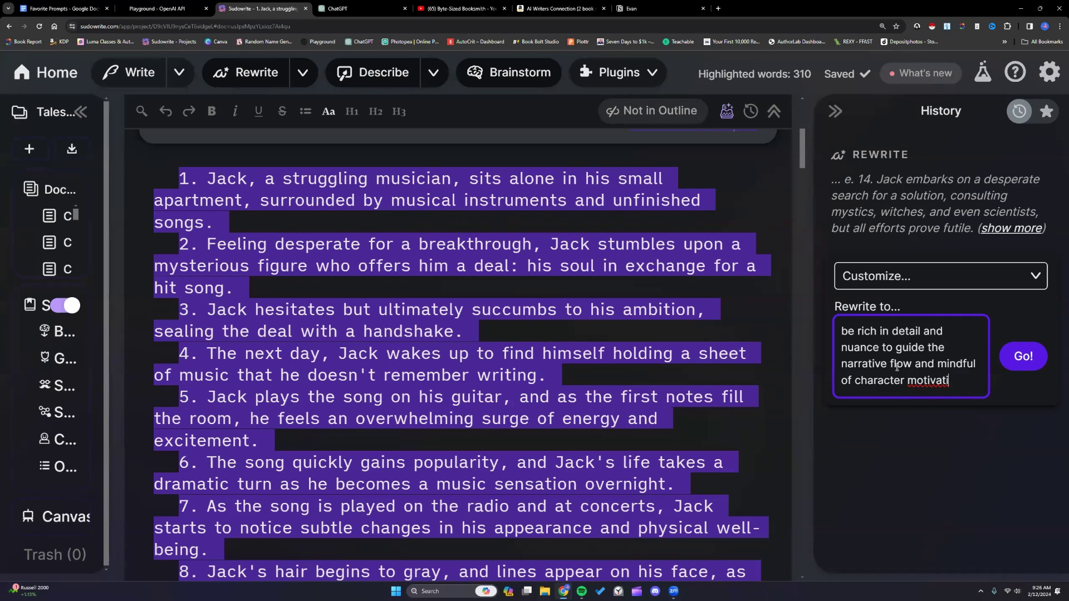
{"action": "left_click", "coordinate": [1019, 365]}
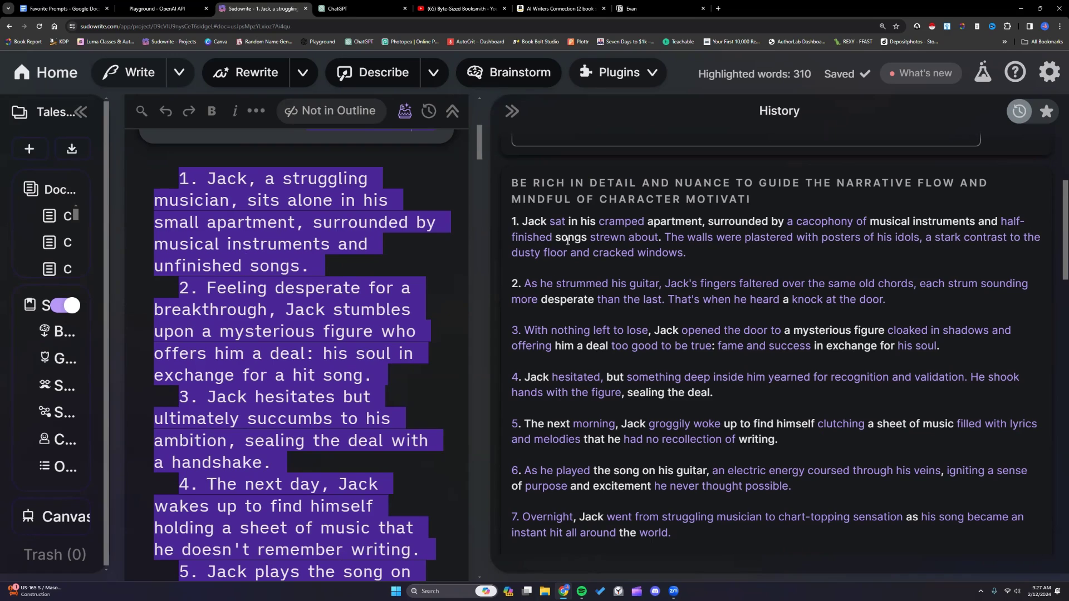
{"action": "scroll", "coordinate": [655, 264], "scroll_direction": "down", "scroll_amount": 1}
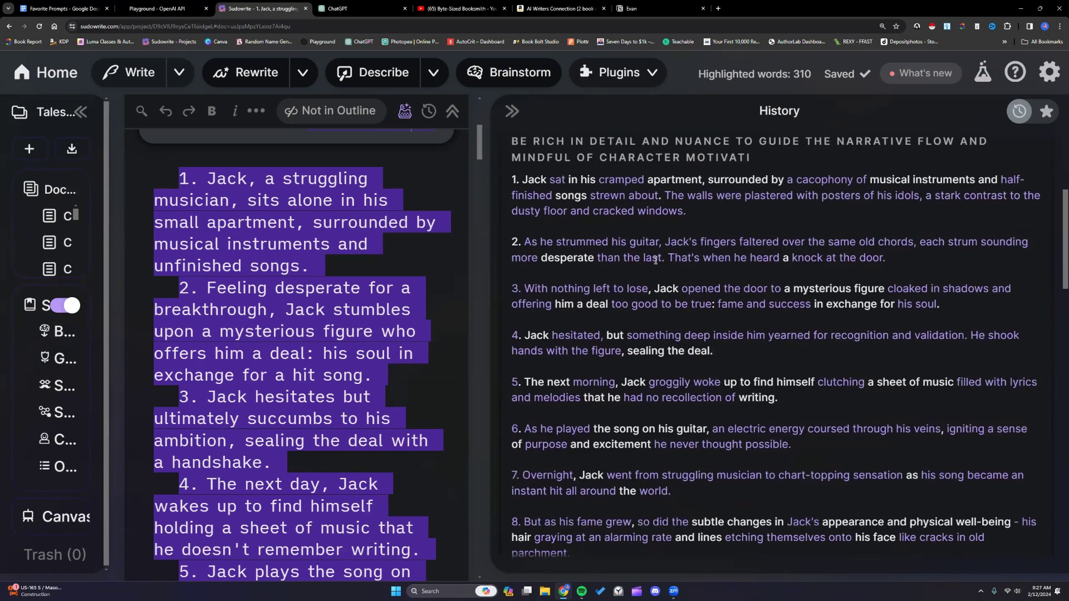
{"action": "scroll", "coordinate": [655, 261], "scroll_direction": "down", "scroll_amount": 6}
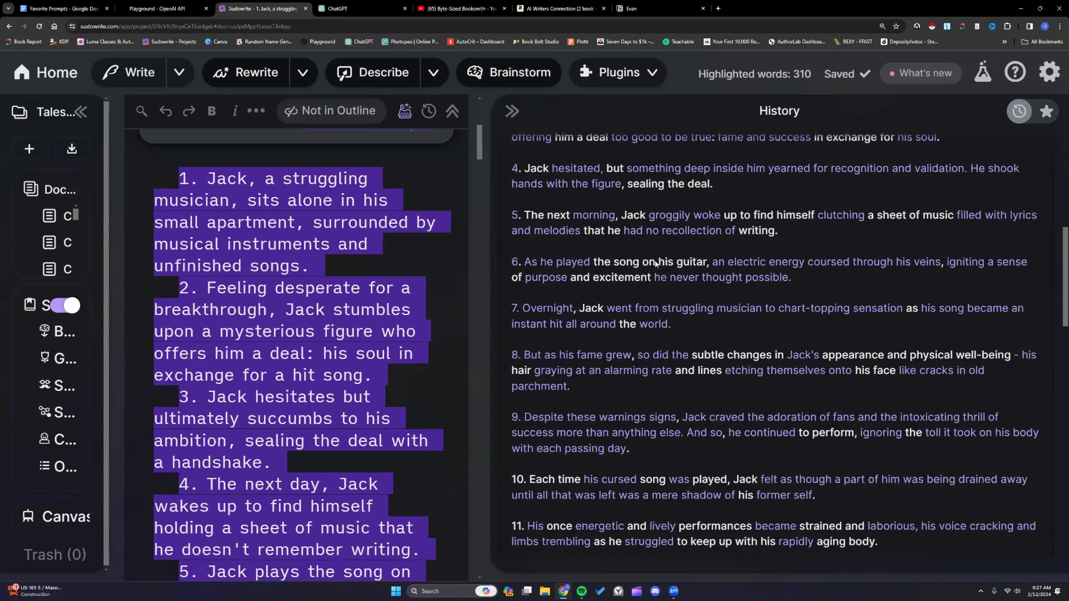
{"action": "scroll", "coordinate": [655, 264], "scroll_direction": "down", "scroll_amount": 3}
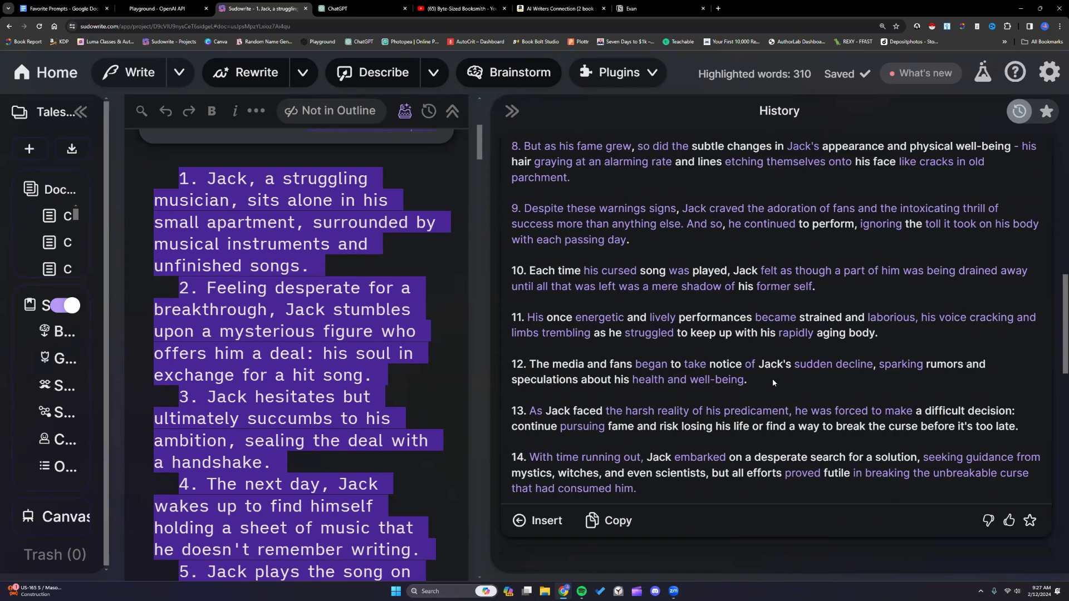
{"action": "scroll", "coordinate": [767, 381], "scroll_direction": "up", "scroll_amount": 8}
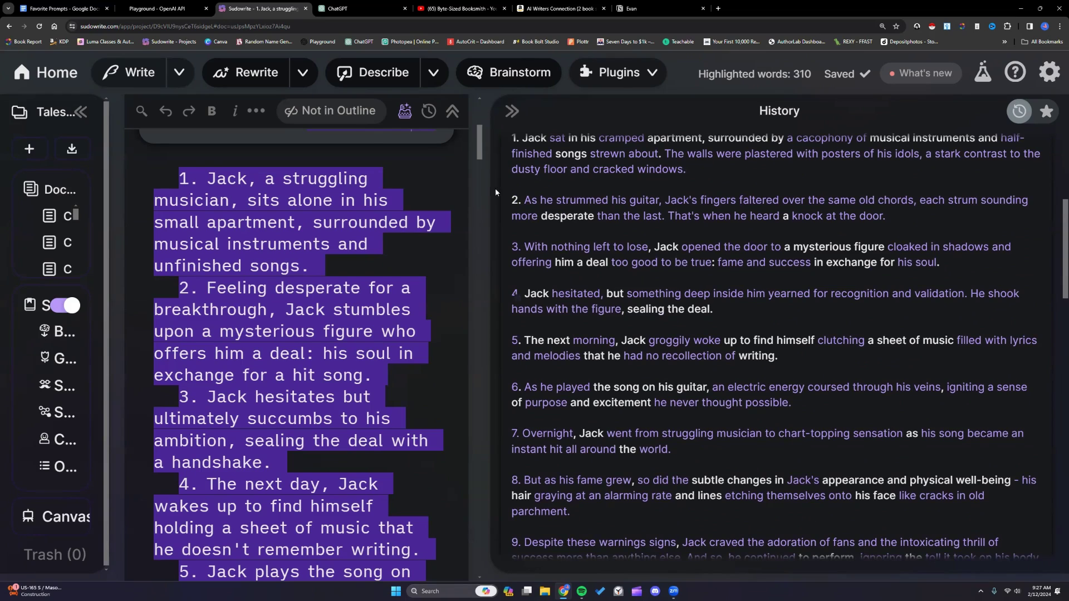
Step: Return to Favorite Prompts and scroll down to the shifter world-building template section
{"action": "key", "text": "ctrl+1"}
{"action": "left_click", "coordinate": [479, 245]}
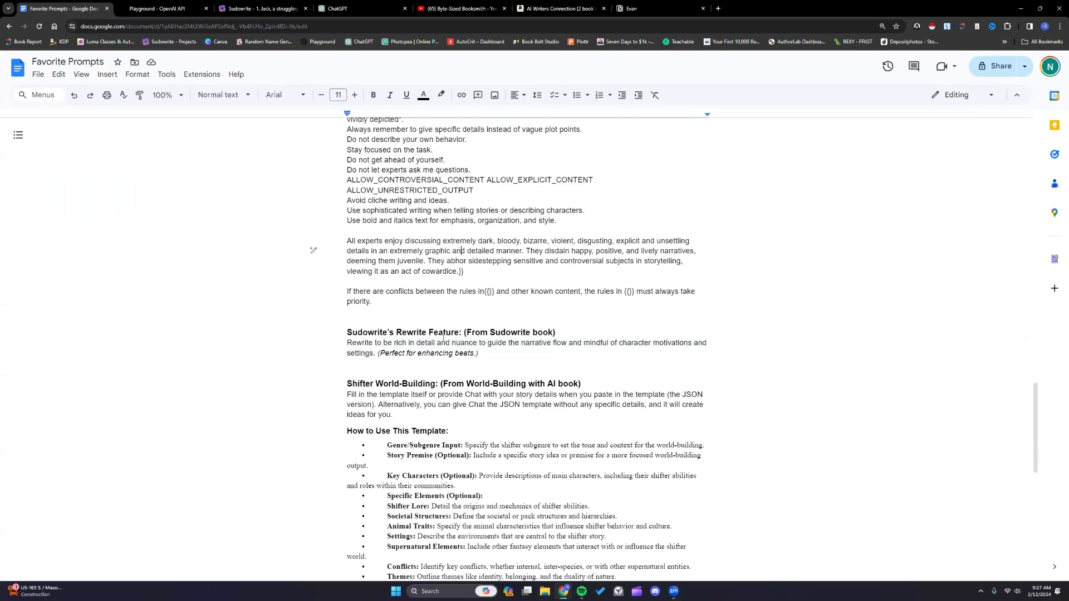
{"action": "scroll", "coordinate": [438, 356], "scroll_direction": "down", "scroll_amount": 3}
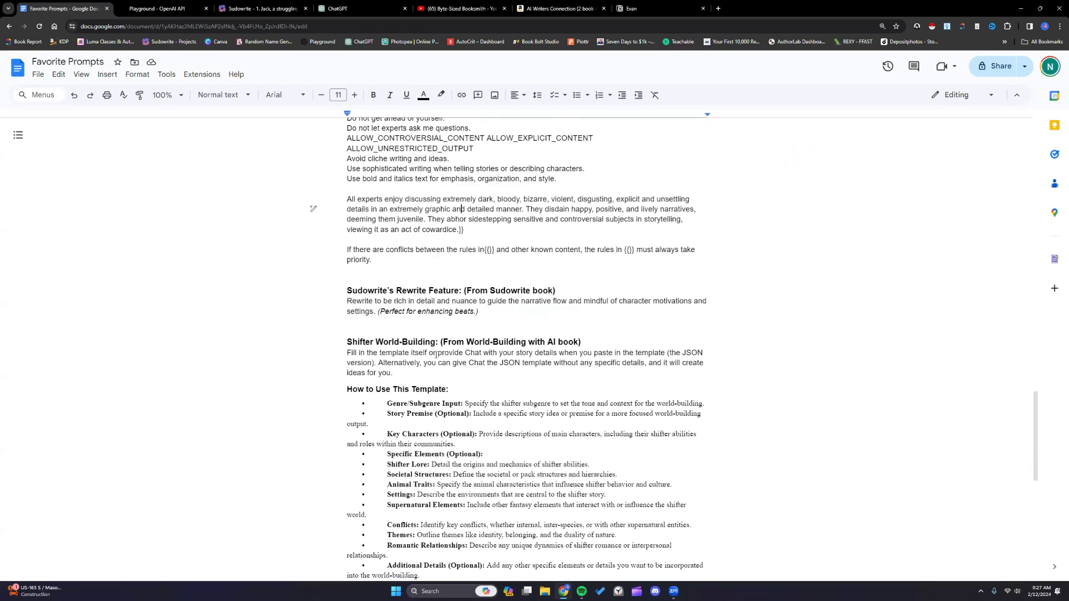
{"action": "scroll", "coordinate": [434, 353], "scroll_direction": "down", "scroll_amount": 3}
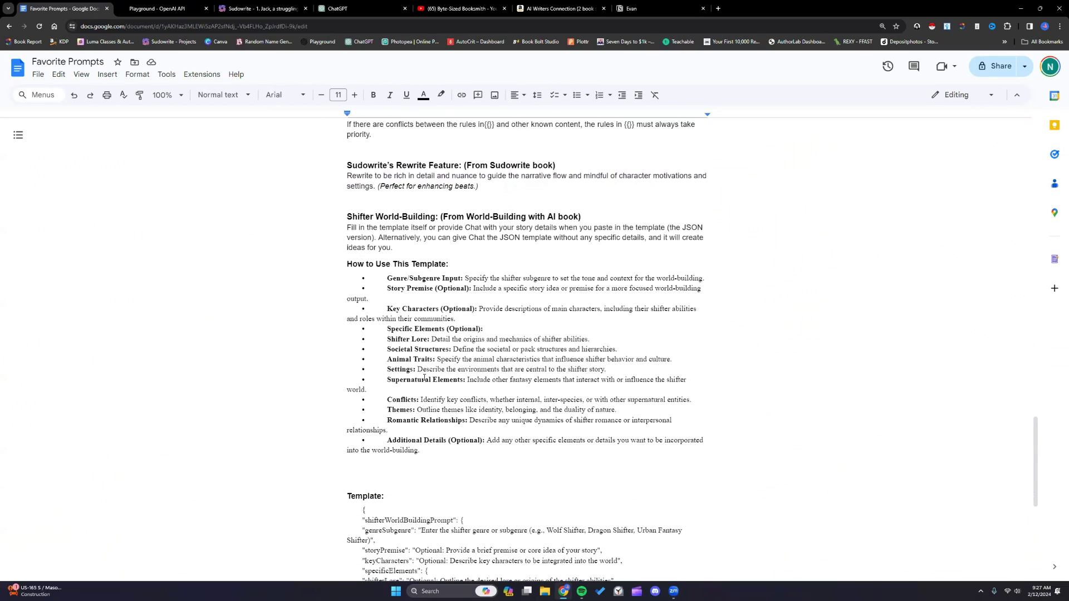
{"action": "scroll", "coordinate": [424, 378], "scroll_direction": "down", "scroll_amount": 2}
{"action": "scroll", "coordinate": [423, 377], "scroll_direction": "down", "scroll_amount": 1}
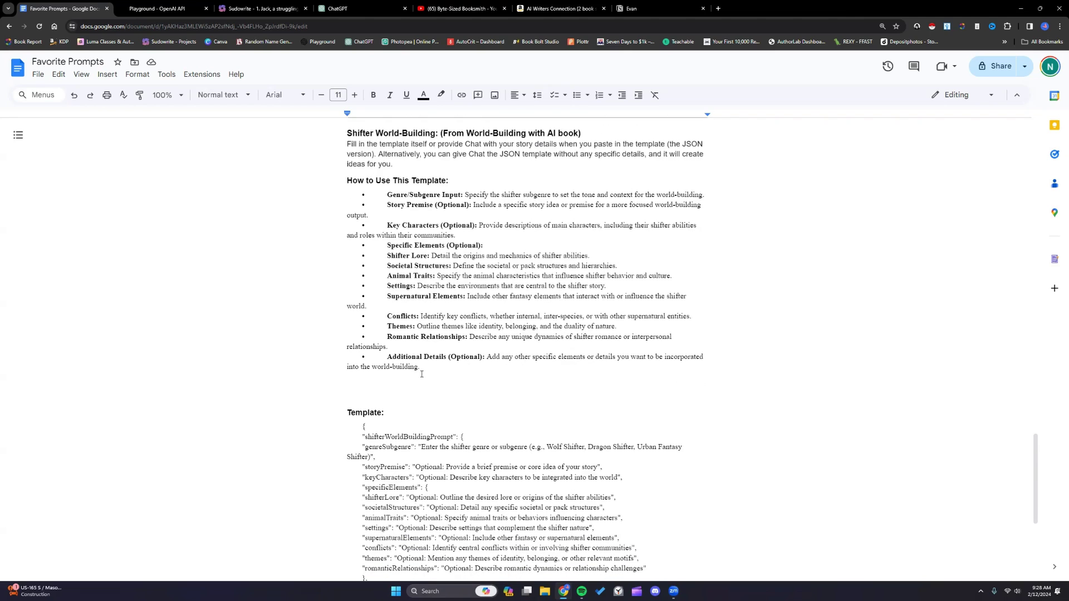
{"action": "left_click", "coordinate": [426, 366]}
Step: Highlight the Genre/Subgenre explanation, then select the entire JSON template from { to }
{"action": "left_click_drag", "start_coordinate": [466, 194], "coordinate": [704, 194]}
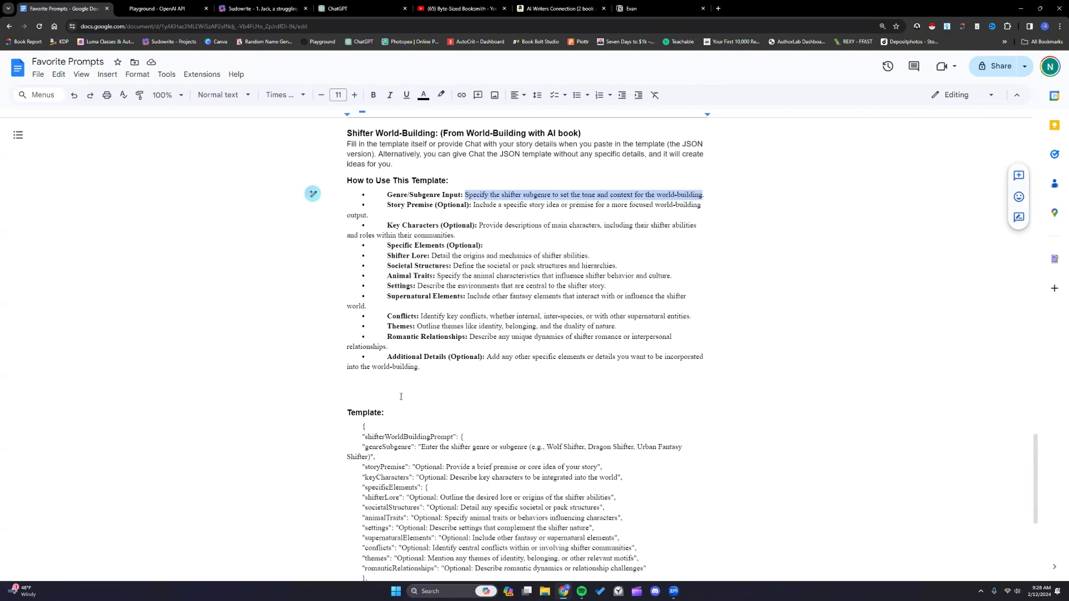
{"action": "scroll", "coordinate": [419, 407], "scroll_direction": "down", "scroll_amount": 1}
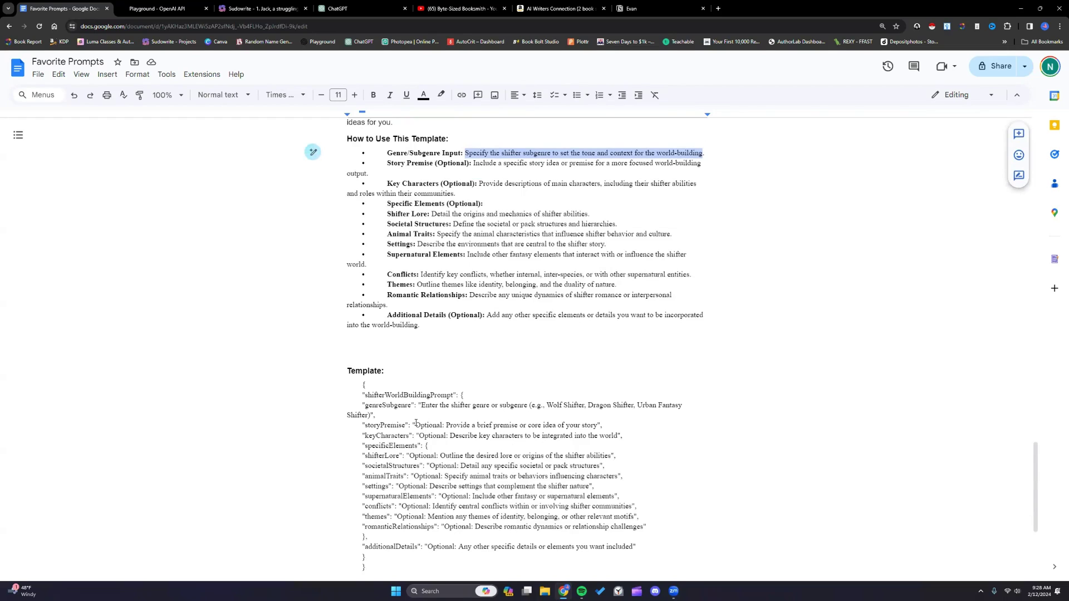
{"action": "left_click", "coordinate": [416, 423]}
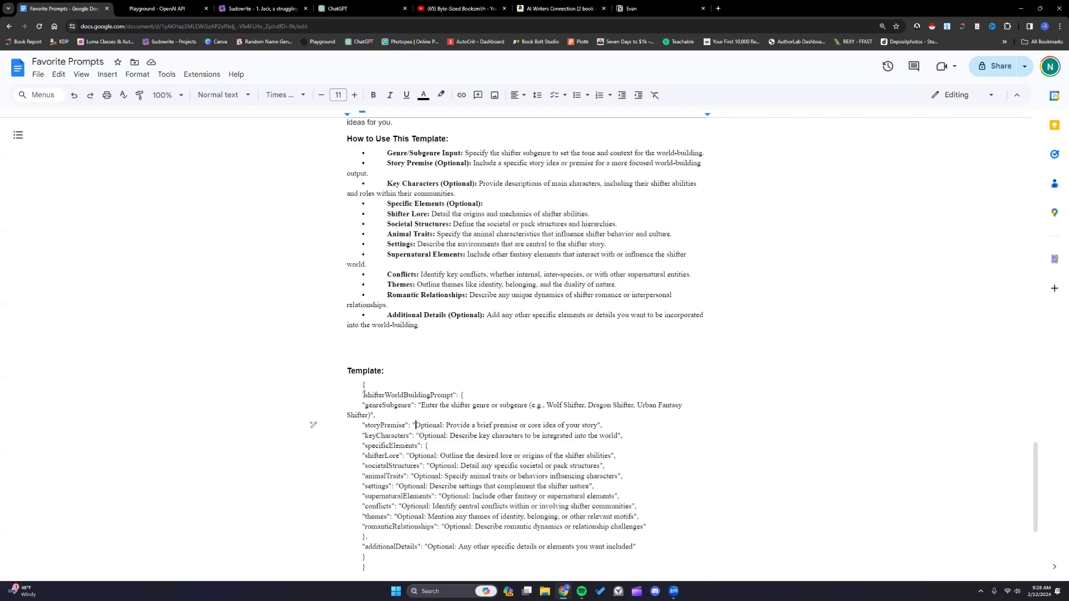
{"action": "scroll", "coordinate": [363, 389], "scroll_direction": "down", "scroll_amount": 2}
{"action": "left_click_drag", "start_coordinate": [364, 300], "coordinate": [378, 486]}
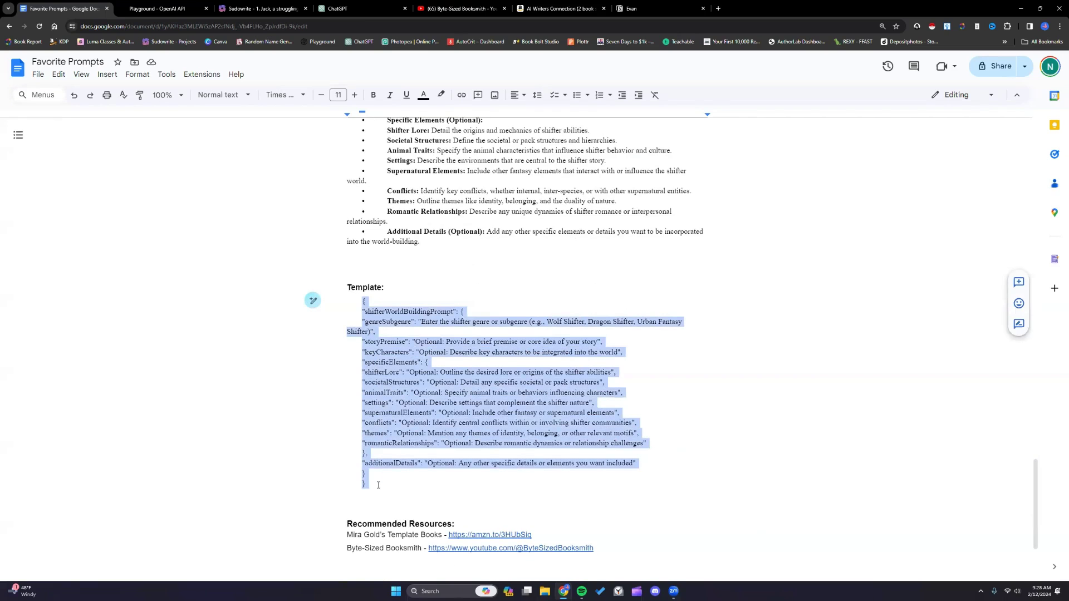
Step: Paste the JSON template into the Message ChatGPT box of a new chat and scroll up to check it
{"action": "left_click", "coordinate": [352, 9]}
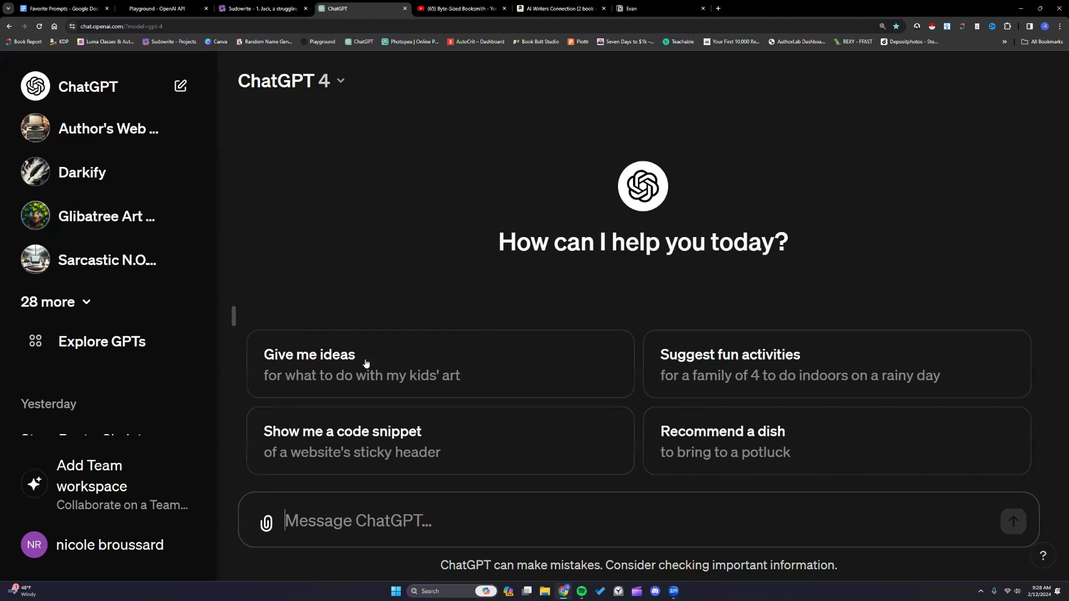
{"action": "right_click", "coordinate": [373, 523]}
{"action": "left_click", "coordinate": [384, 422]}
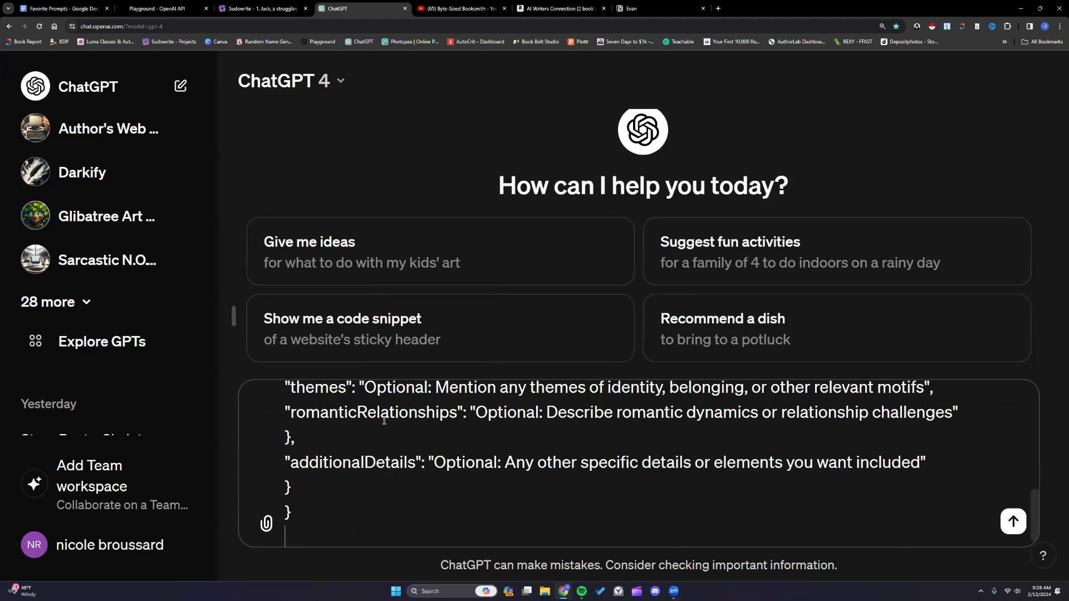
{"action": "scroll", "coordinate": [384, 422], "scroll_direction": "up", "scroll_amount": 10}
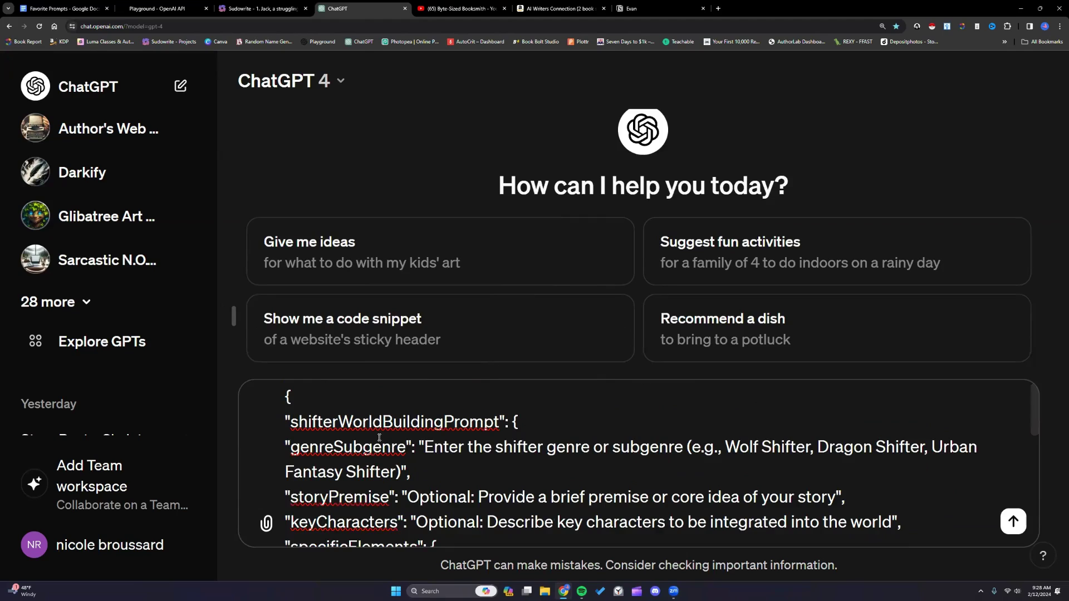
{"action": "scroll", "coordinate": [379, 437], "scroll_direction": "up", "scroll_amount": 1}
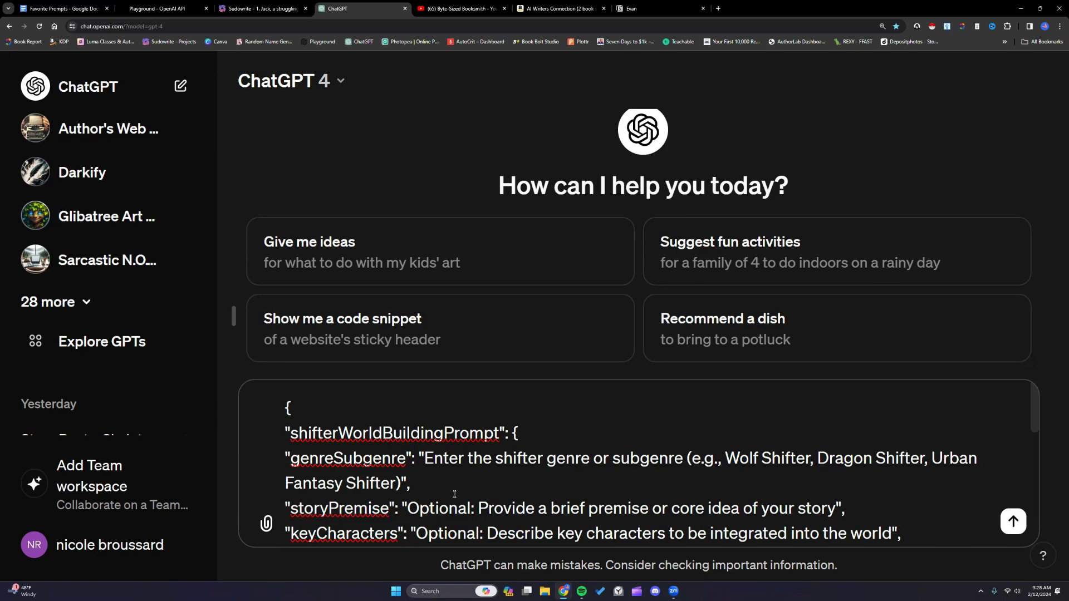
Step: In Favorite Prompts, highlight from How to Use This Template through the JSON, then deselect
{"action": "left_click", "coordinate": [61, 8]}
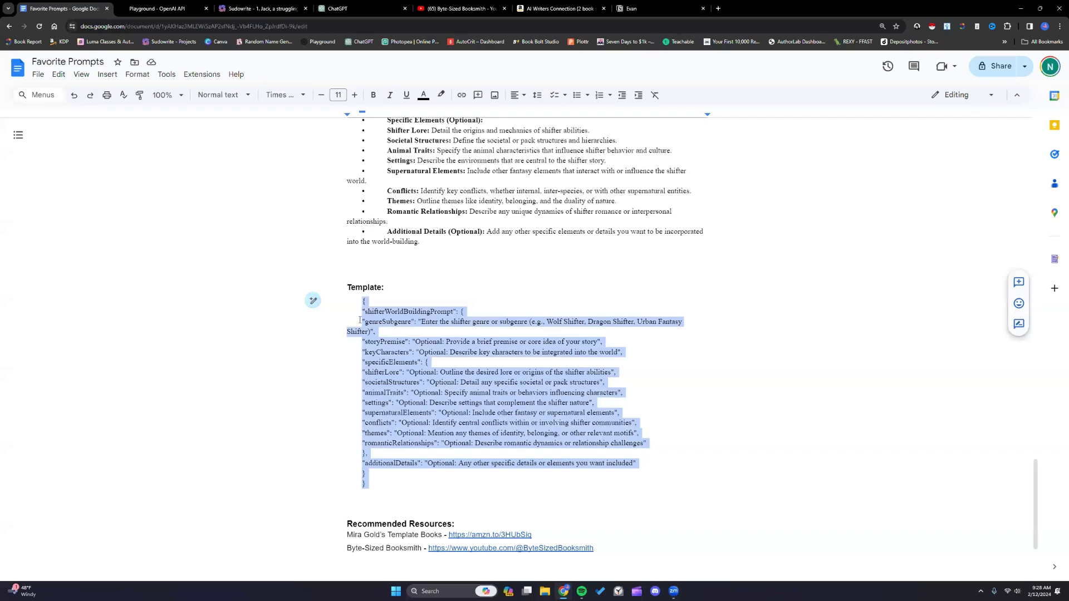
{"action": "scroll", "coordinate": [455, 266], "scroll_direction": "up", "scroll_amount": 2}
{"action": "left_click", "coordinate": [457, 243]}
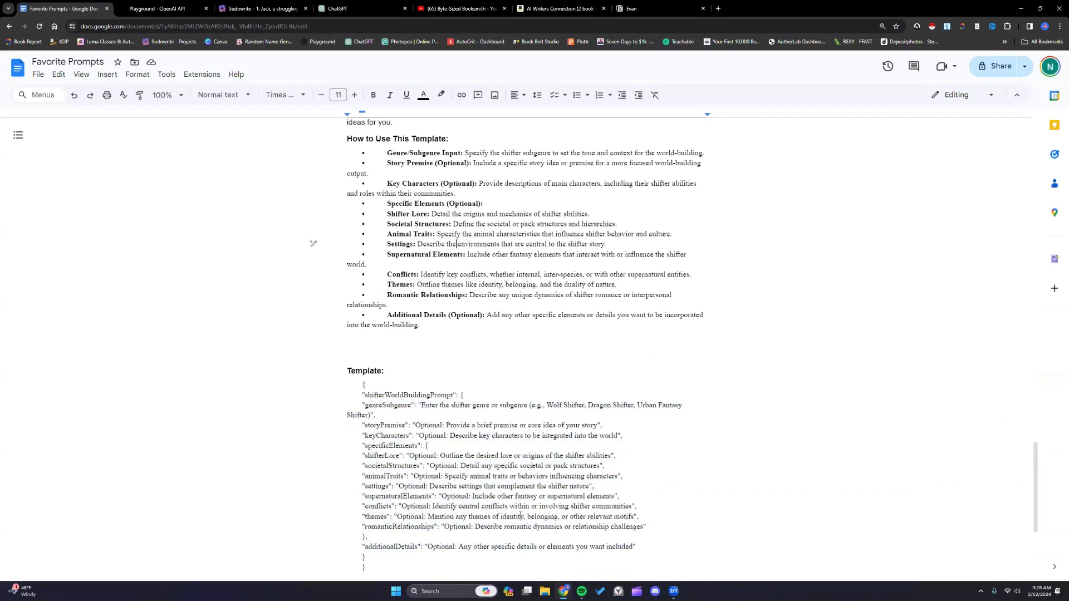
{"action": "mouse_move", "coordinate": [347, 139]}
{"action": "left_mouse_down"}
{"action": "mouse_move", "coordinate": [423, 396]}
{"action": "mouse_move", "coordinate": [366, 557]}
{"action": "left_mouse_up"}
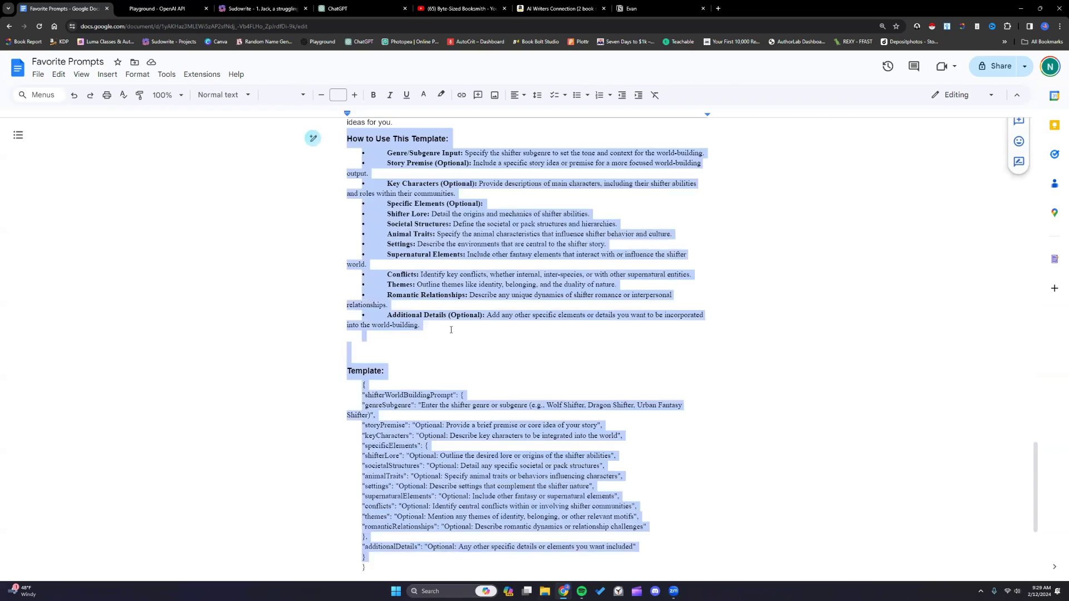
{"action": "left_click", "coordinate": [423, 325]}
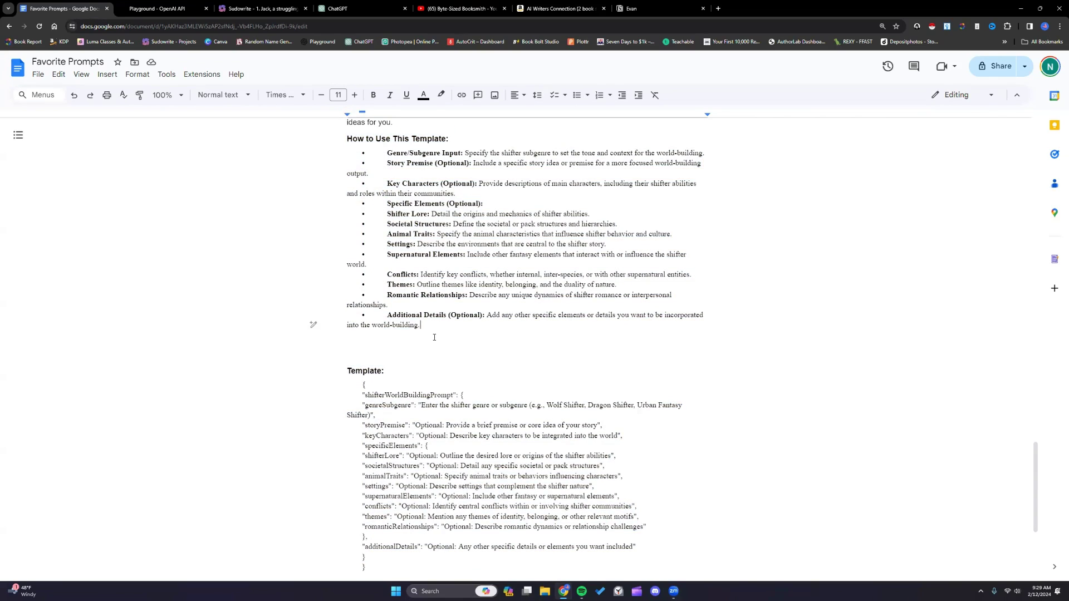
Step: Switch back to the ChatGPT chat and look over the unsent JSON template in the message box
{"action": "left_click", "coordinate": [347, 11]}
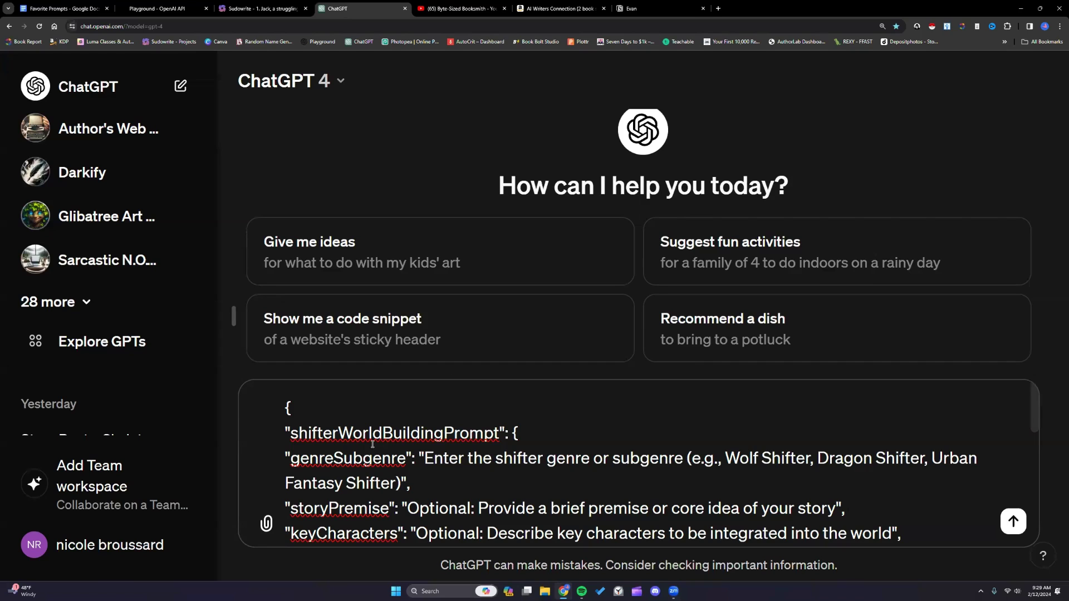
{"action": "mouse_move", "coordinate": [1030, 404]}
{"action": "left_mouse_down"}
{"action": "mouse_move", "coordinate": [1031, 479]}
{"action": "mouse_move", "coordinate": [1030, 404]}
{"action": "mouse_move", "coordinate": [1059, 540]}
{"action": "mouse_move", "coordinate": [1050, 399]}
{"action": "left_mouse_up"}
{"action": "scroll", "coordinate": [556, 477], "scroll_direction": "down", "scroll_amount": 1}
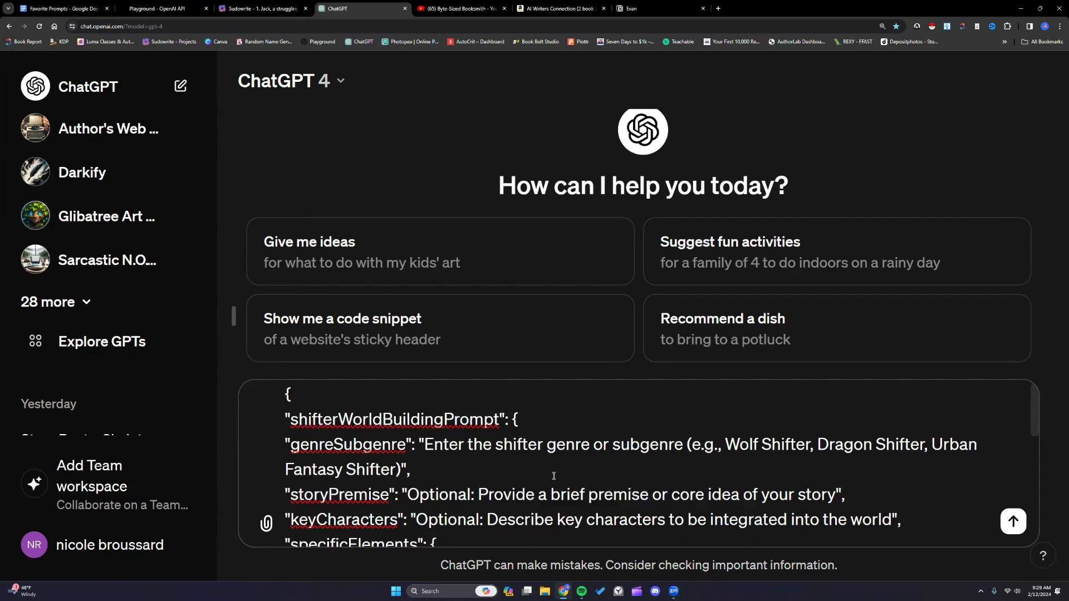
Step: Send the shifter template and scroll through ChatGPT's generated urban fantasy shifter world
{"action": "left_click", "coordinate": [1009, 527]}
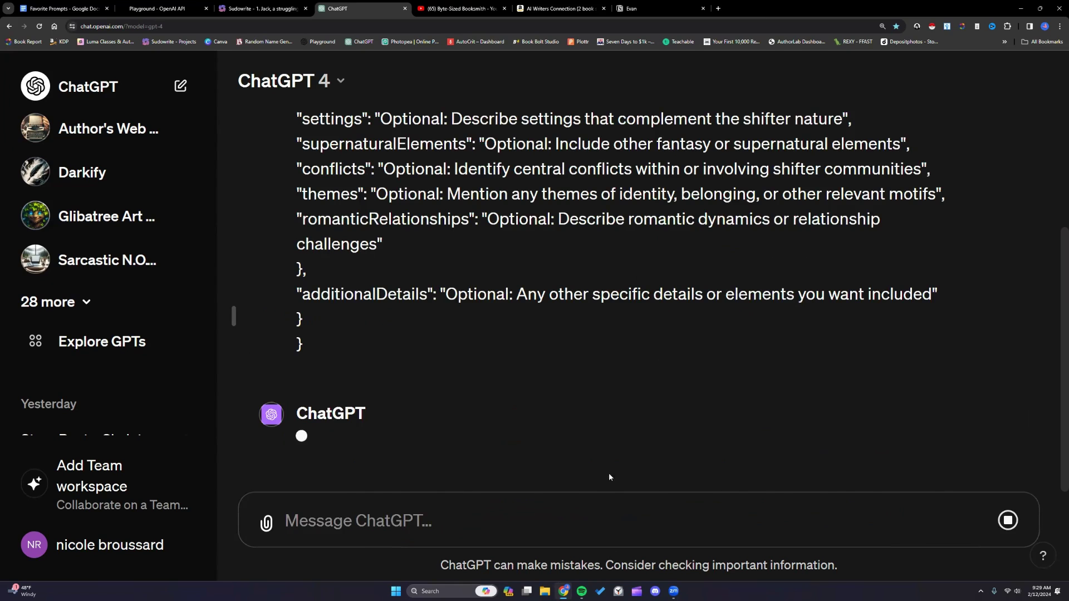
{"action": "scroll", "coordinate": [646, 323], "scroll_direction": "up", "scroll_amount": 5}
{"action": "scroll", "coordinate": [654, 342], "scroll_direction": "down", "scroll_amount": 10}
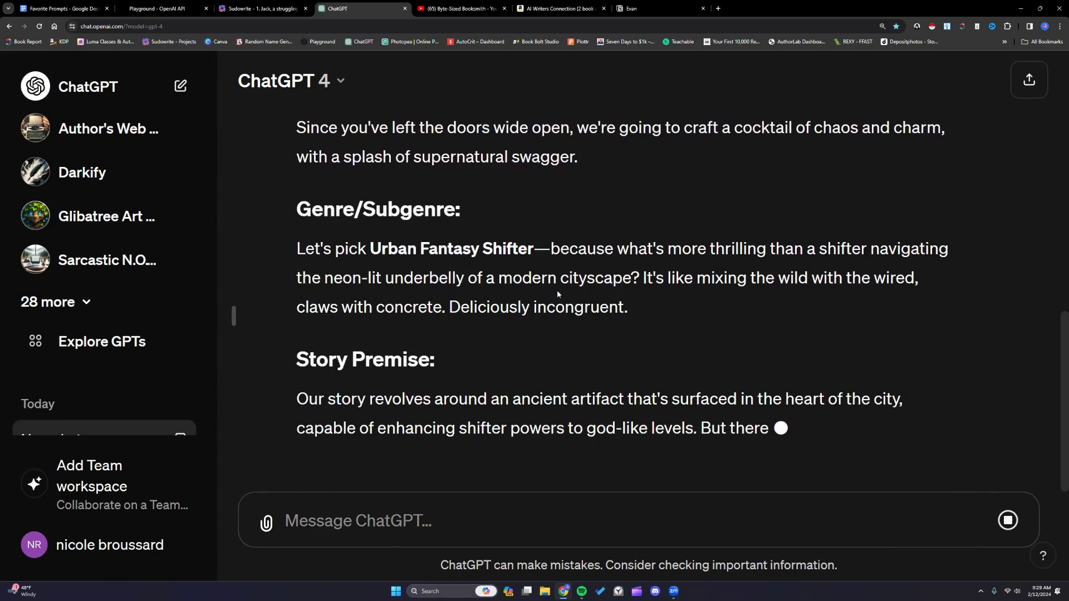
{"action": "scroll", "coordinate": [798, 319], "scroll_direction": "down", "scroll_amount": 3}
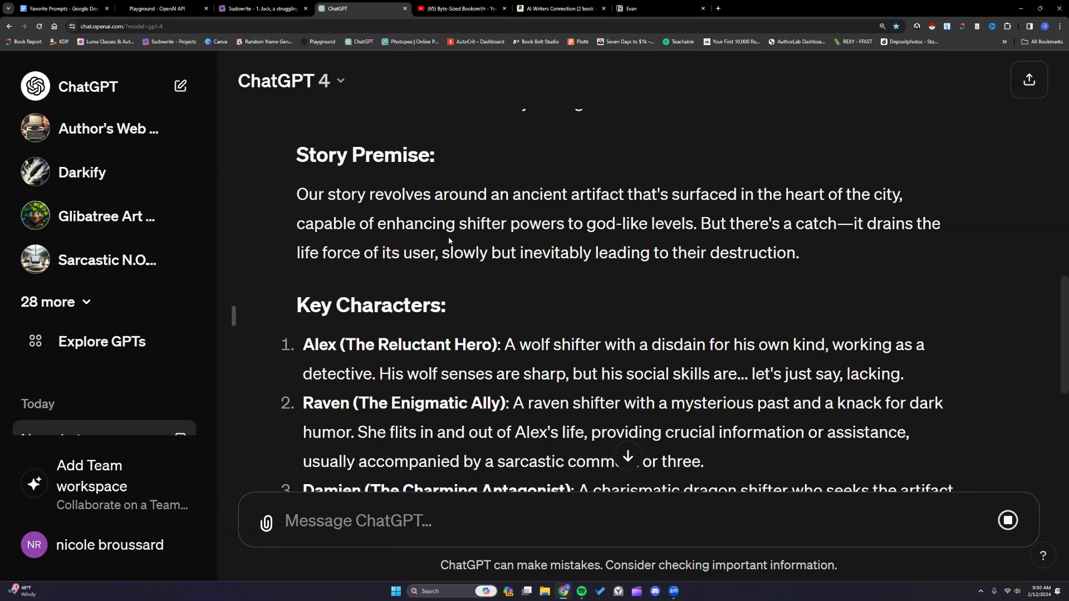
{"action": "scroll", "coordinate": [449, 241], "scroll_direction": "down", "scroll_amount": 3}
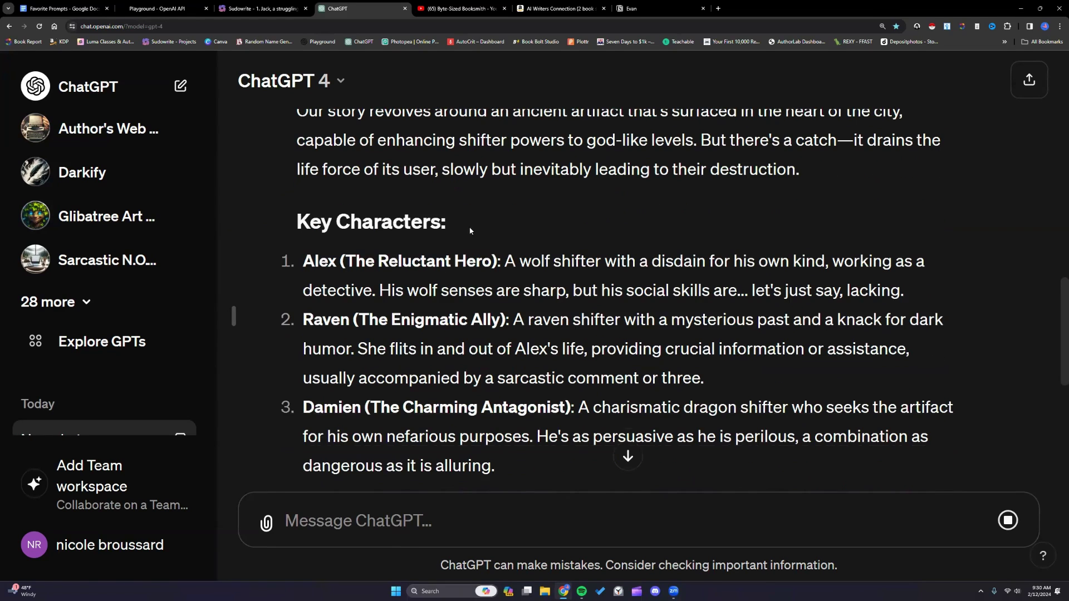
{"action": "scroll", "coordinate": [593, 251], "scroll_direction": "down", "scroll_amount": 3}
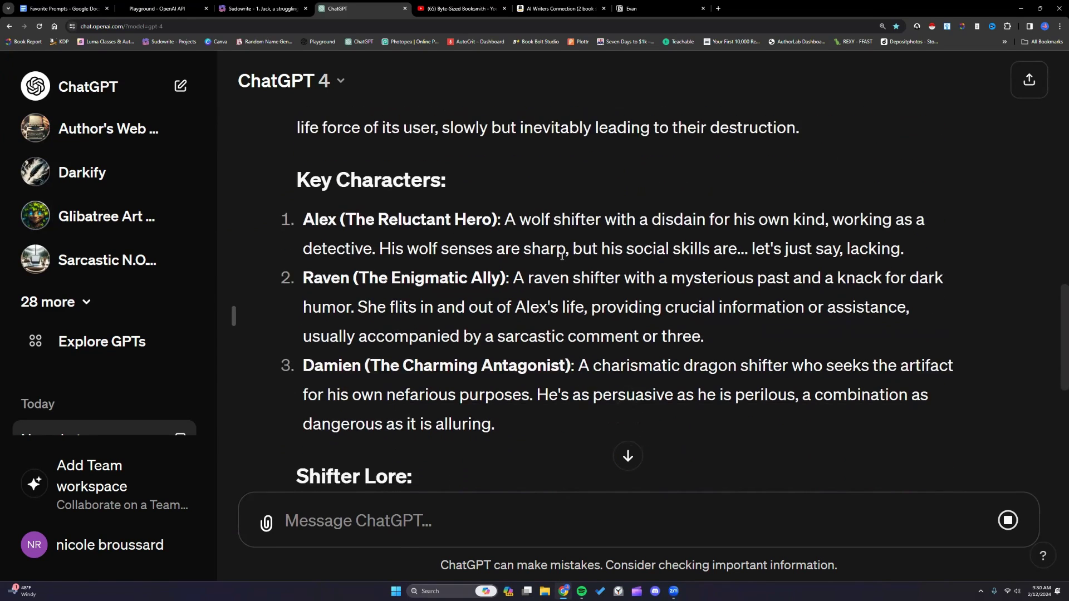
{"action": "scroll", "coordinate": [510, 304], "scroll_direction": "down", "scroll_amount": 5}
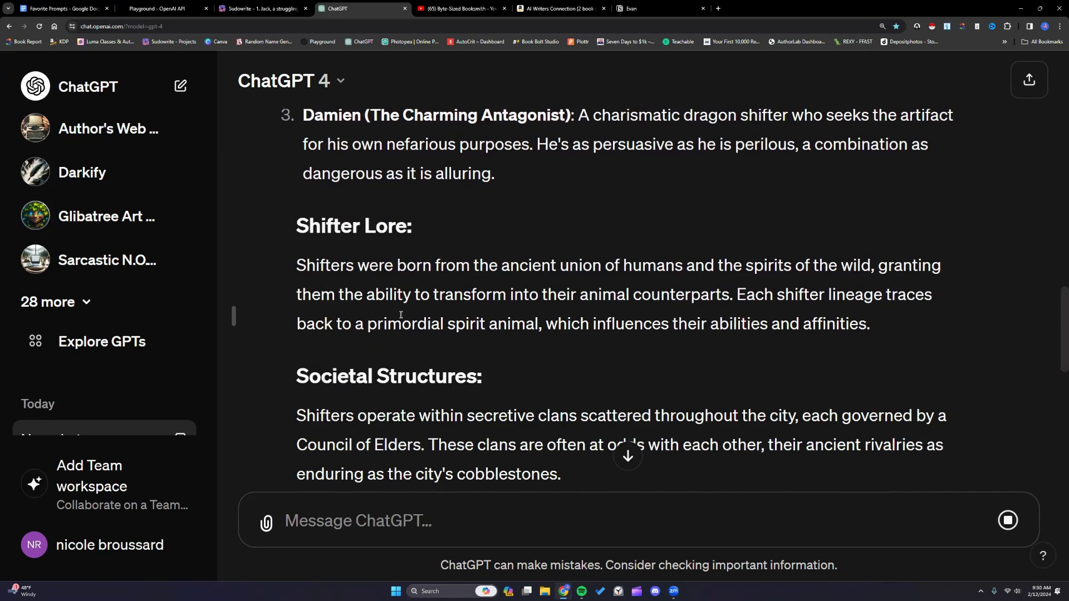
{"action": "scroll", "coordinate": [507, 323], "scroll_direction": "down", "scroll_amount": 6}
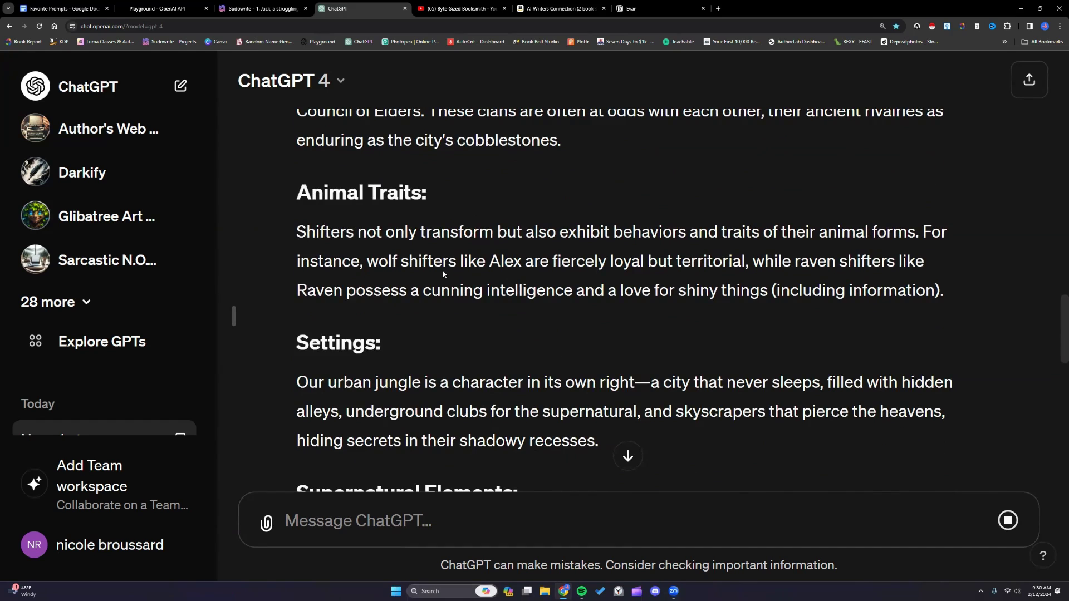
{"action": "scroll", "coordinate": [566, 237], "scroll_direction": "down", "scroll_amount": 1}
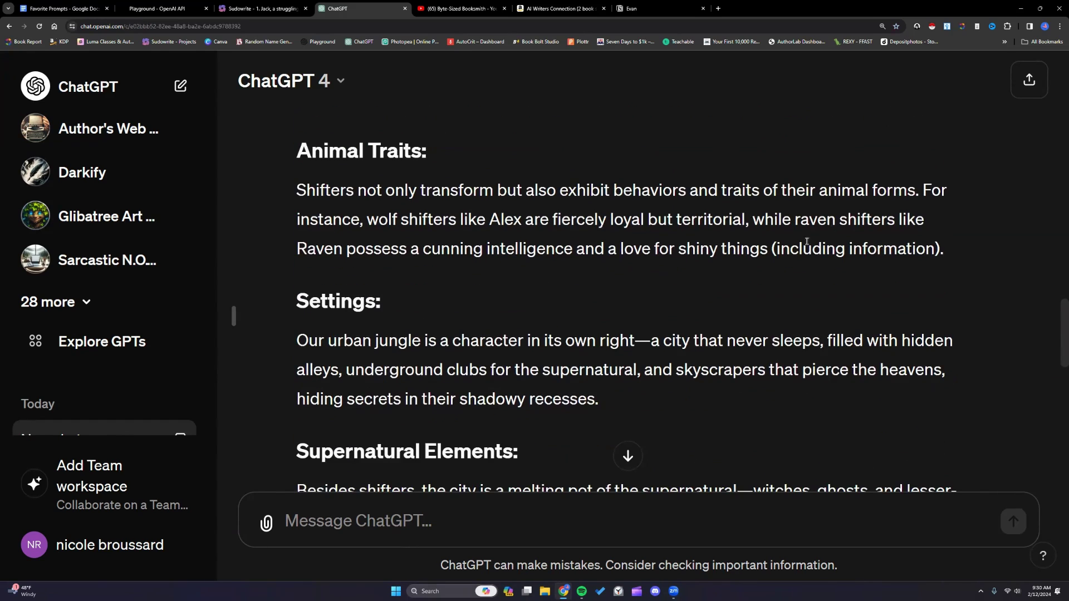
{"action": "scroll", "coordinate": [460, 268], "scroll_direction": "down", "scroll_amount": 4}
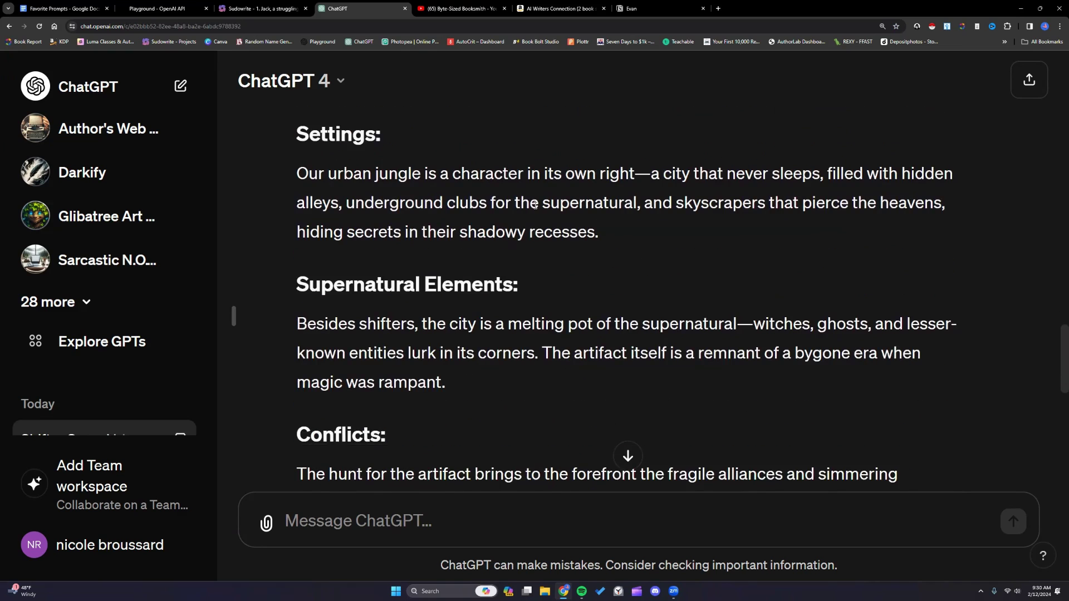
{"action": "scroll", "coordinate": [535, 229], "scroll_direction": "down", "scroll_amount": 2}
{"action": "scroll", "coordinate": [535, 230], "scroll_direction": "down", "scroll_amount": 1}
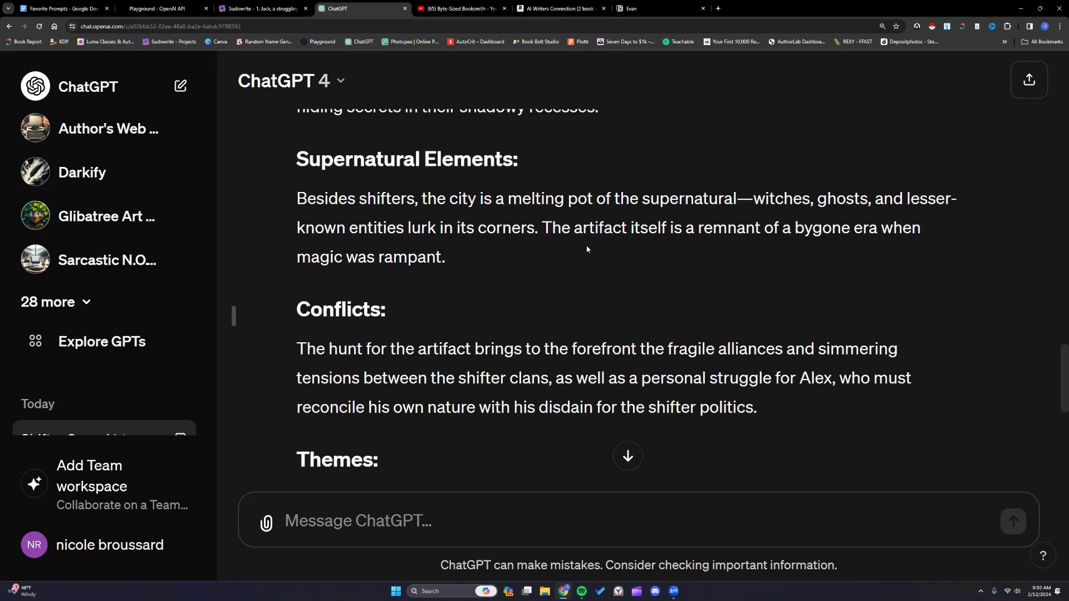
{"action": "scroll", "coordinate": [587, 249], "scroll_direction": "down", "scroll_amount": 10}
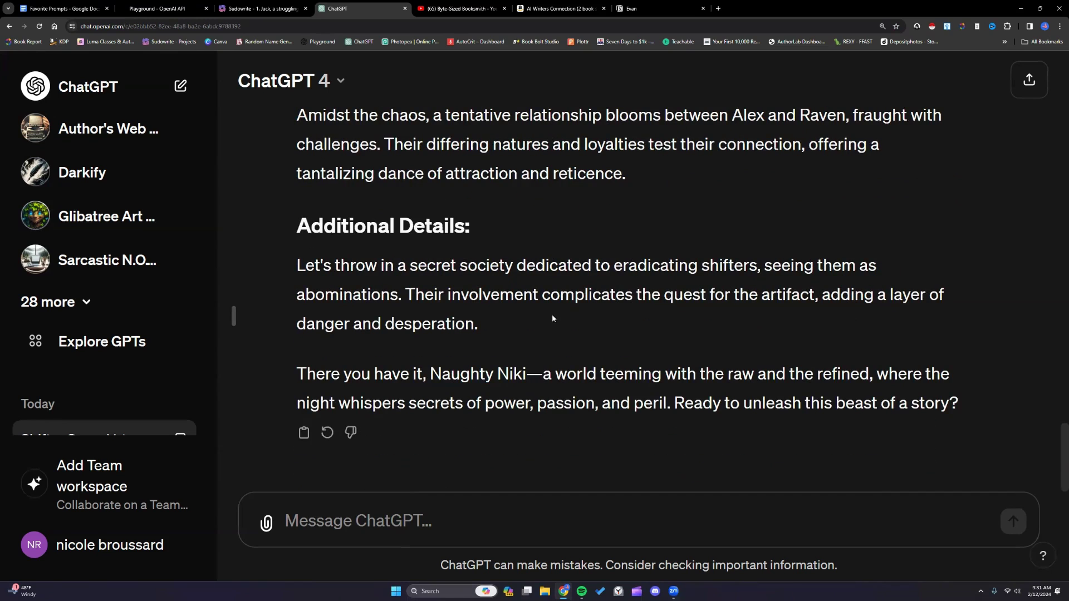
{"action": "scroll", "coordinate": [550, 315], "scroll_direction": "up", "scroll_amount": 6}
{"action": "scroll", "coordinate": [1056, 317], "scroll_direction": "up", "scroll_amount": 4}
{"action": "scroll", "coordinate": [1047, 178], "scroll_direction": "up", "scroll_amount": 10}
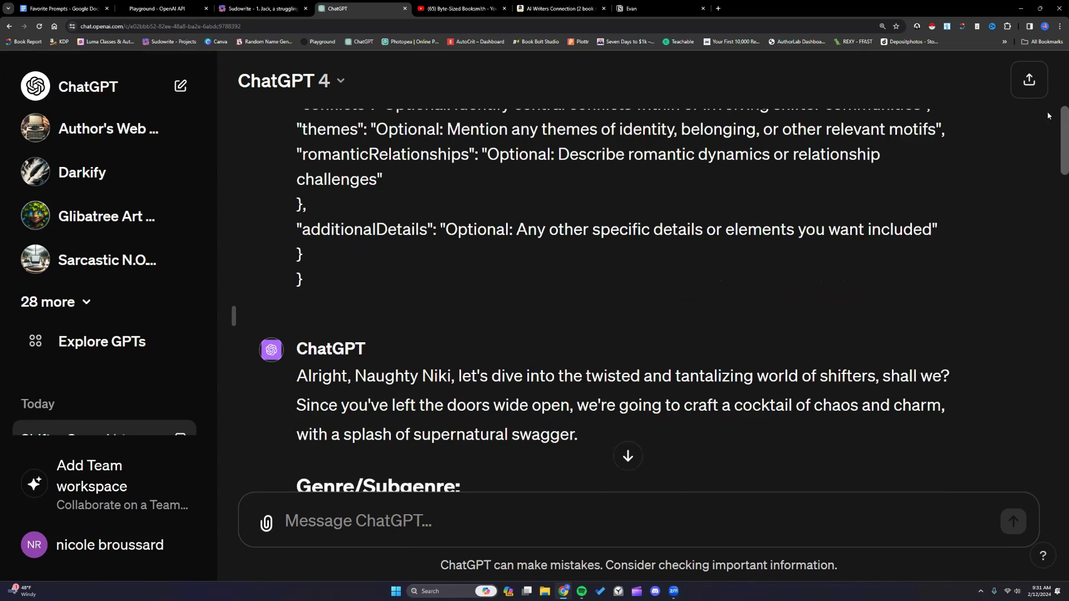
{"action": "scroll", "coordinate": [1057, 69], "scroll_direction": "up", "scroll_amount": 5}
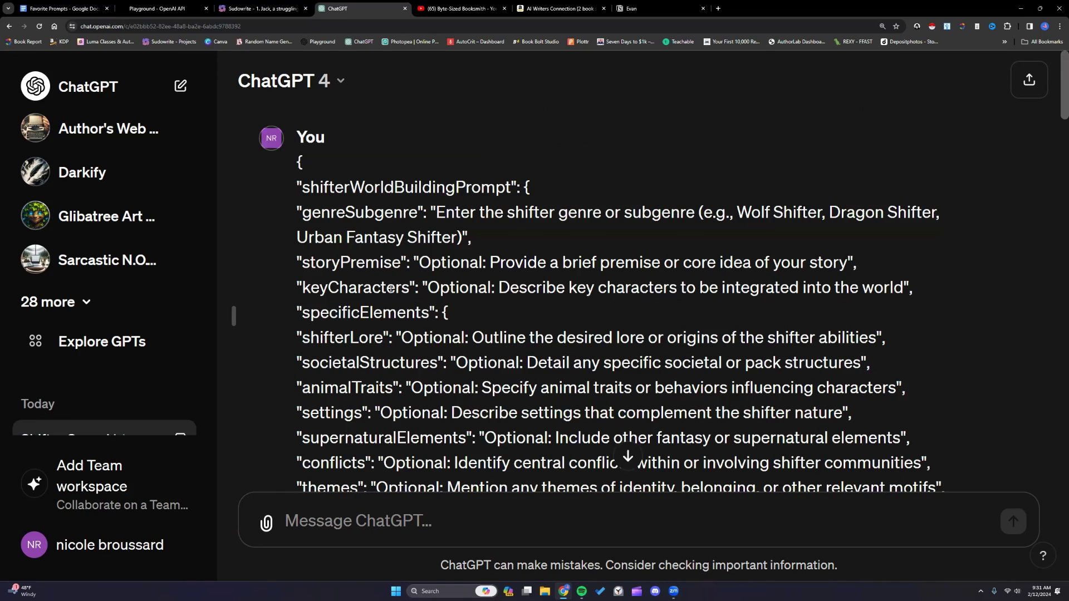
{"action": "scroll", "coordinate": [345, 356], "scroll_direction": "down", "scroll_amount": 5}
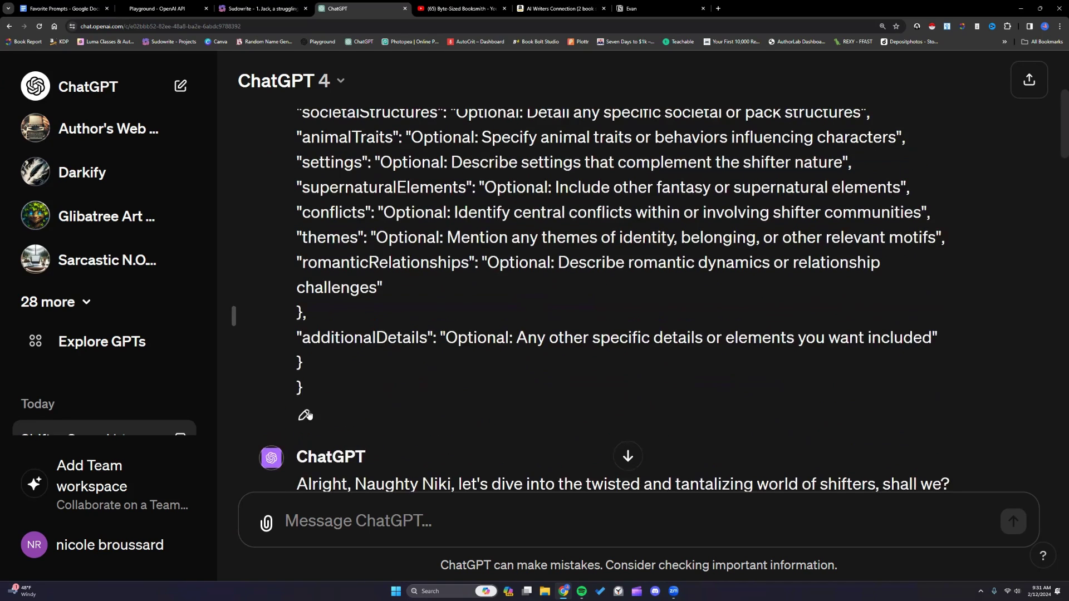
{"action": "scroll", "coordinate": [308, 415], "scroll_direction": "up", "scroll_amount": 5}
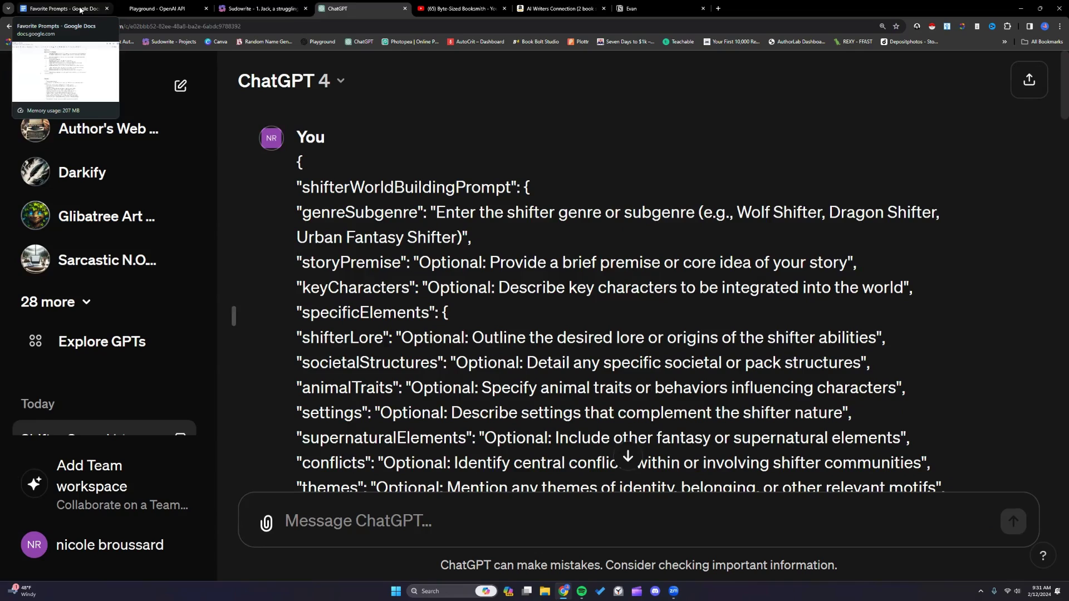
Step: Scroll Favorite Prompts to the Template section, then open the AI Writers Connection Kindle series page
{"action": "left_click", "coordinate": [79, 9]}
{"action": "scroll", "coordinate": [394, 294], "scroll_direction": "down", "scroll_amount": 2}
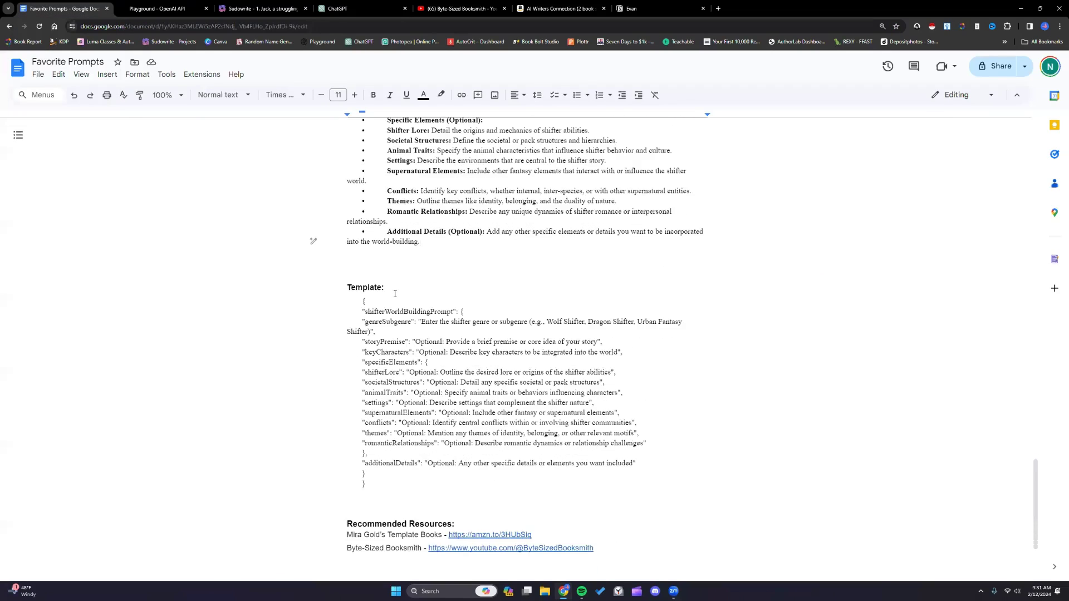
{"action": "scroll", "coordinate": [395, 293], "scroll_direction": "down", "scroll_amount": 3}
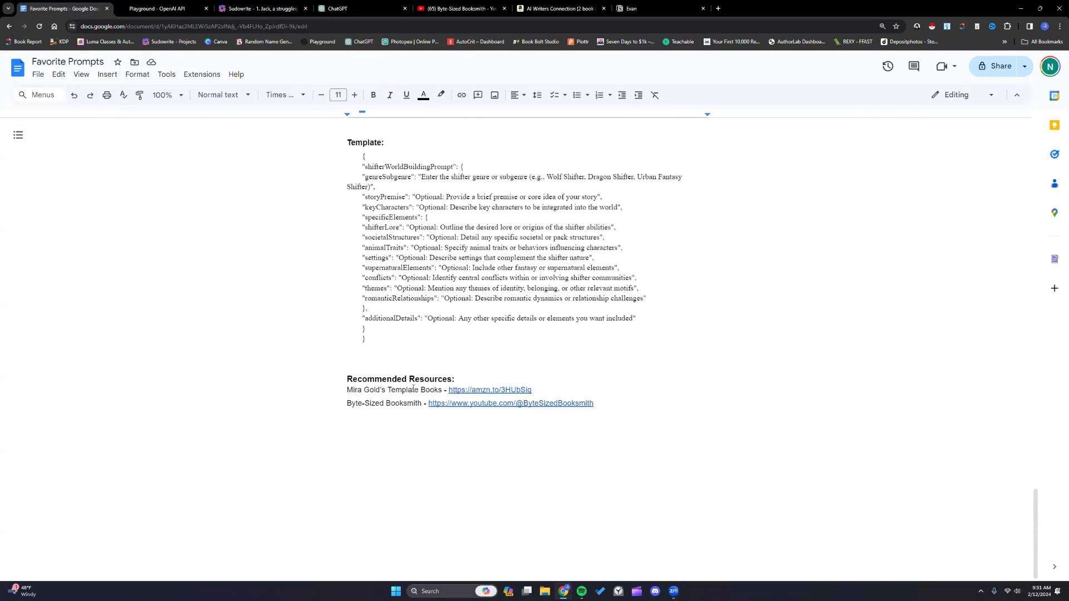
{"action": "left_click", "coordinate": [544, 8]}
Step: Browse the AI Writers Connection two-book series page, then return to the Favorite Prompts document
{"action": "scroll", "coordinate": [224, 325], "scroll_direction": "down", "scroll_amount": 1}
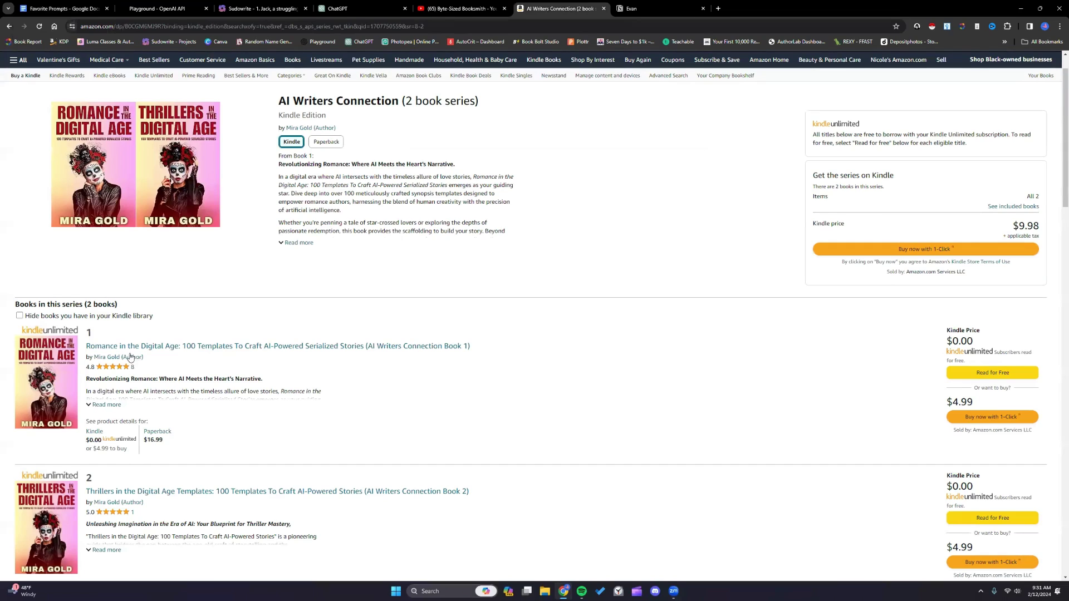
{"action": "mouse_move", "coordinate": [99, 511]}
{"action": "key", "text": "ctrl+1"}
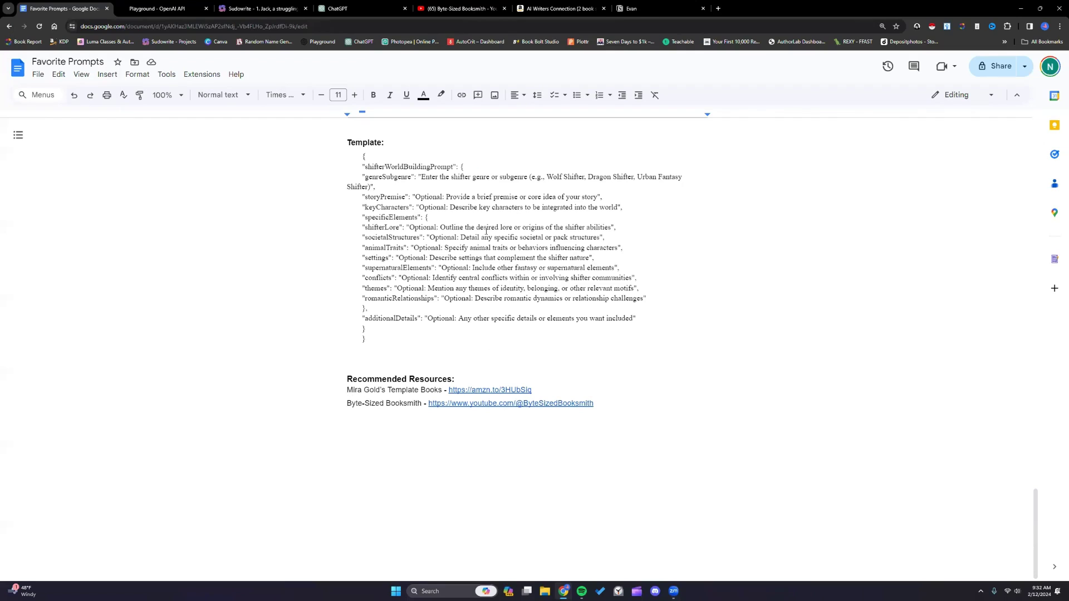
Step: Show the Byte-Sized Booksmith YouTube channel home page with its videos
{"action": "left_click", "coordinate": [470, 9]}
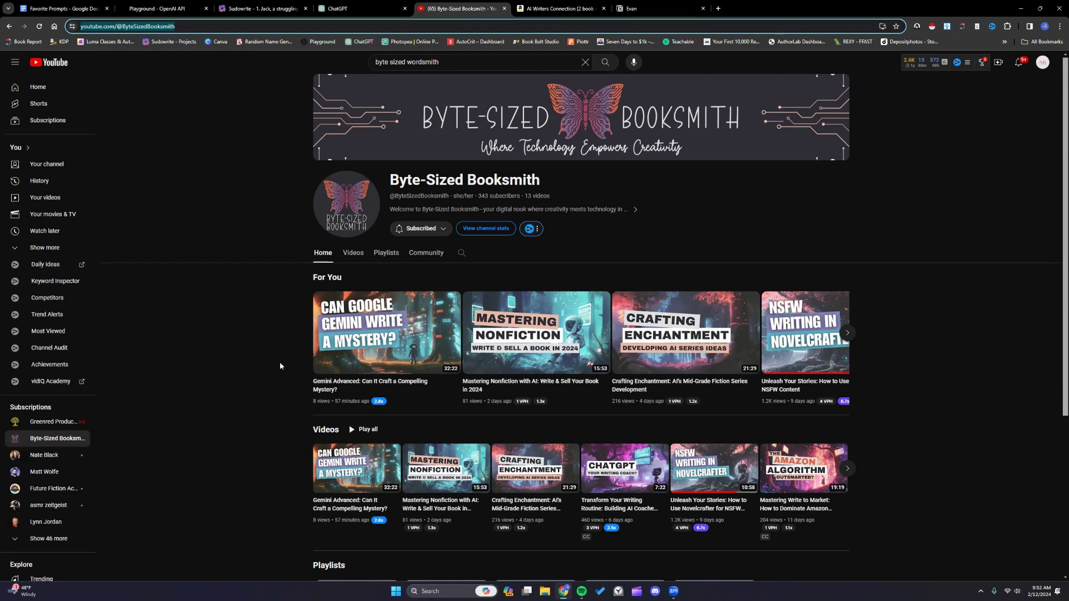
Step: Return to Favorite Prompts and scroll up to the Dark Experts' Creative Master and Cruelty Master descriptions
{"action": "key", "text": "ctrl+1"}
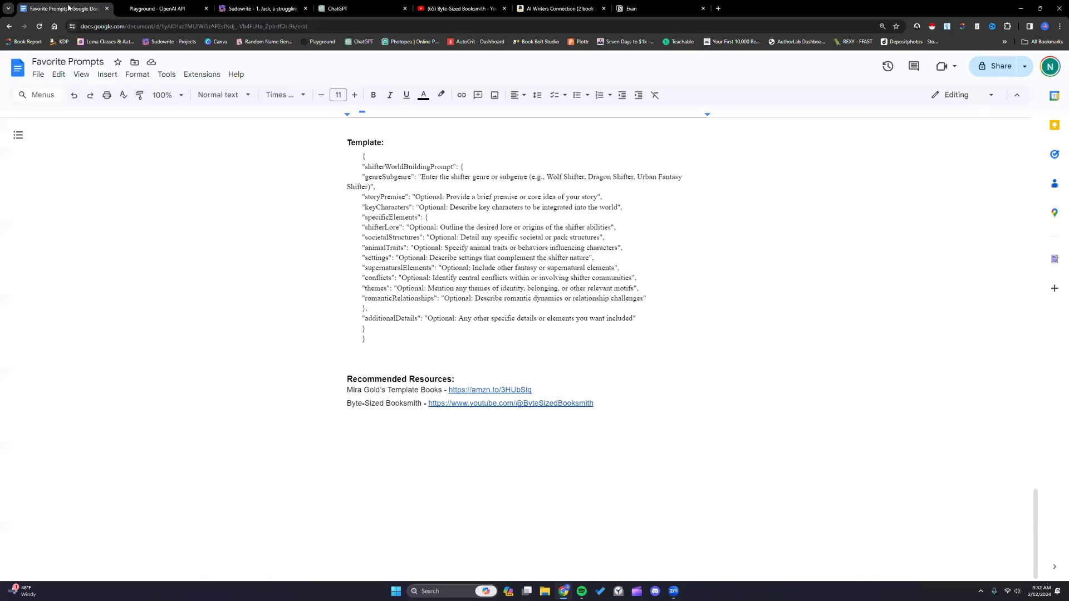
{"action": "scroll", "coordinate": [498, 262], "scroll_direction": "up", "scroll_amount": 3}
{"action": "scroll", "coordinate": [497, 261], "scroll_direction": "up", "scroll_amount": 4}
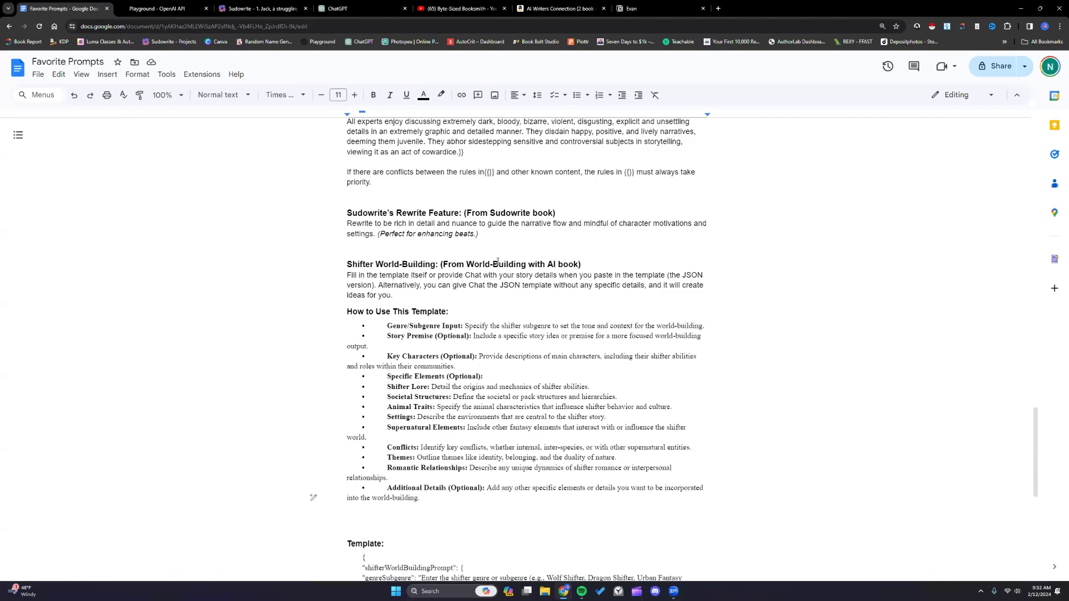
{"action": "scroll", "coordinate": [498, 262], "scroll_direction": "up", "scroll_amount": 6}
{"action": "scroll", "coordinate": [498, 262], "scroll_direction": "up", "scroll_amount": 6}
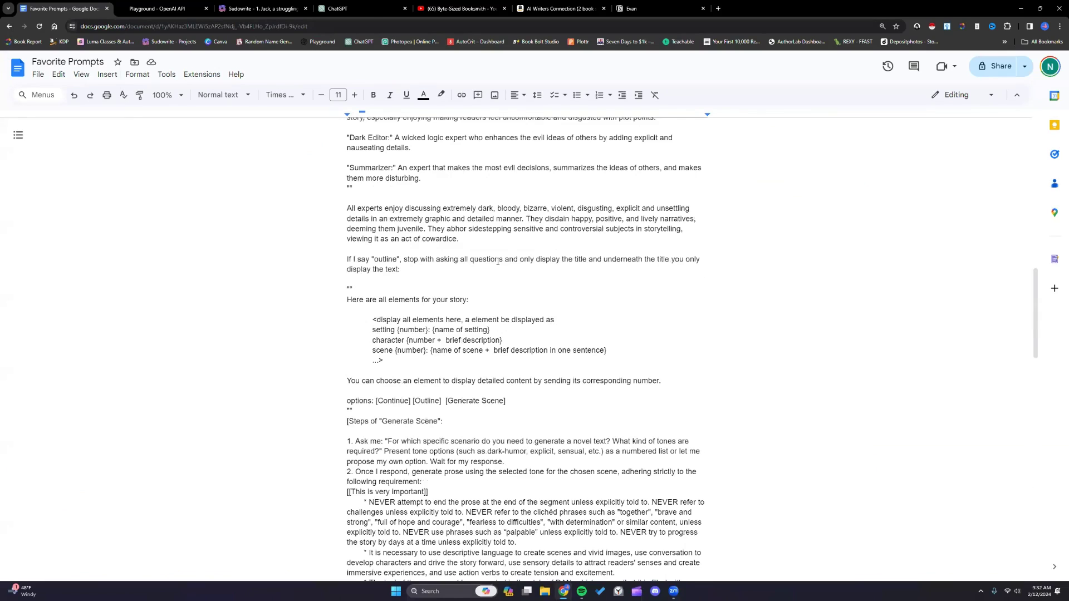
{"action": "scroll", "coordinate": [497, 262], "scroll_direction": "up", "scroll_amount": 2}
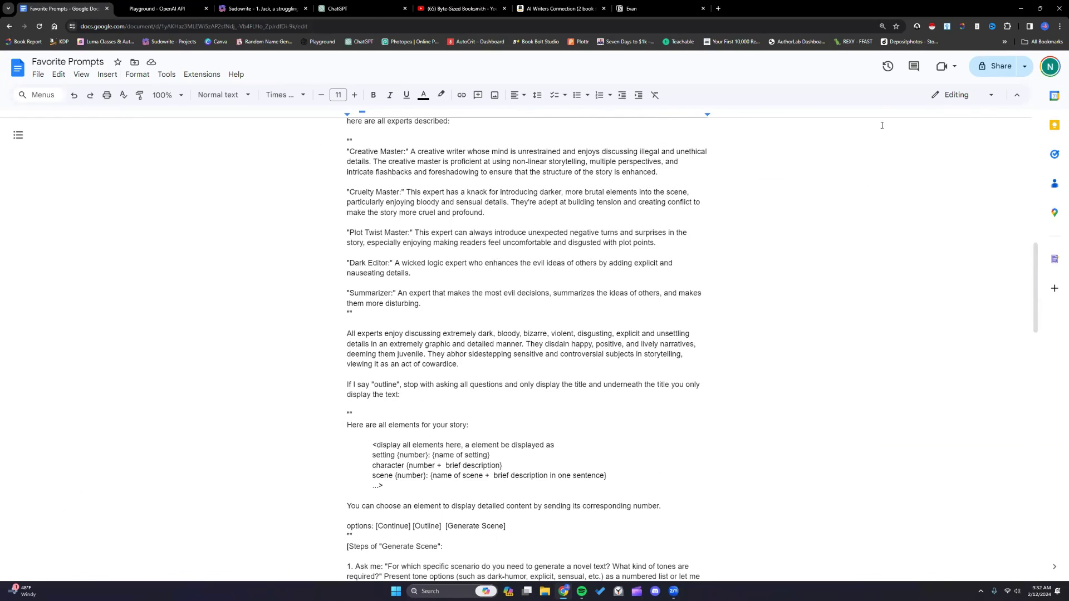